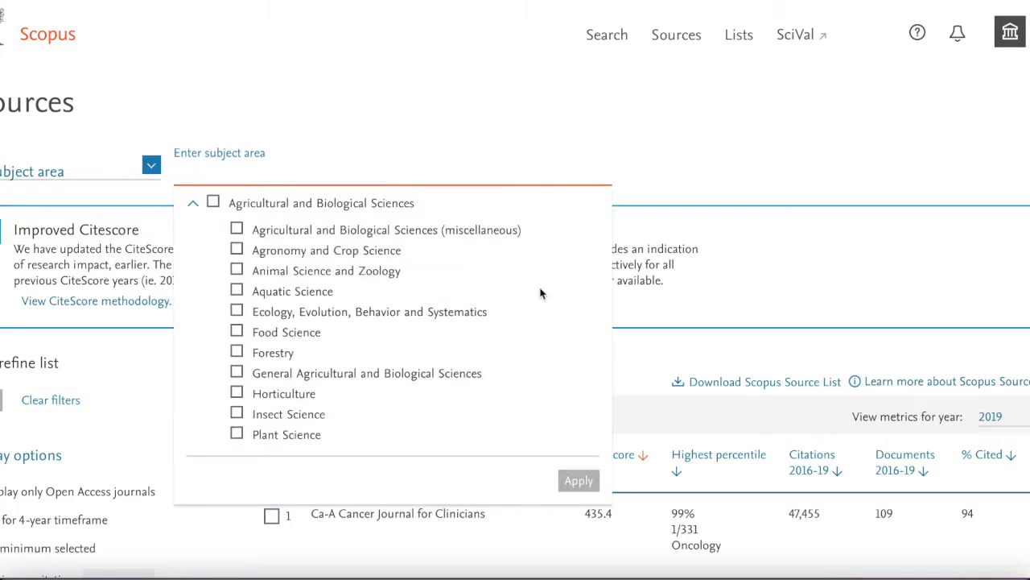
# Dismiss the subject area list and look through the Scopus sources ranked by CiteScore.
pyautogui.click(763, 166)
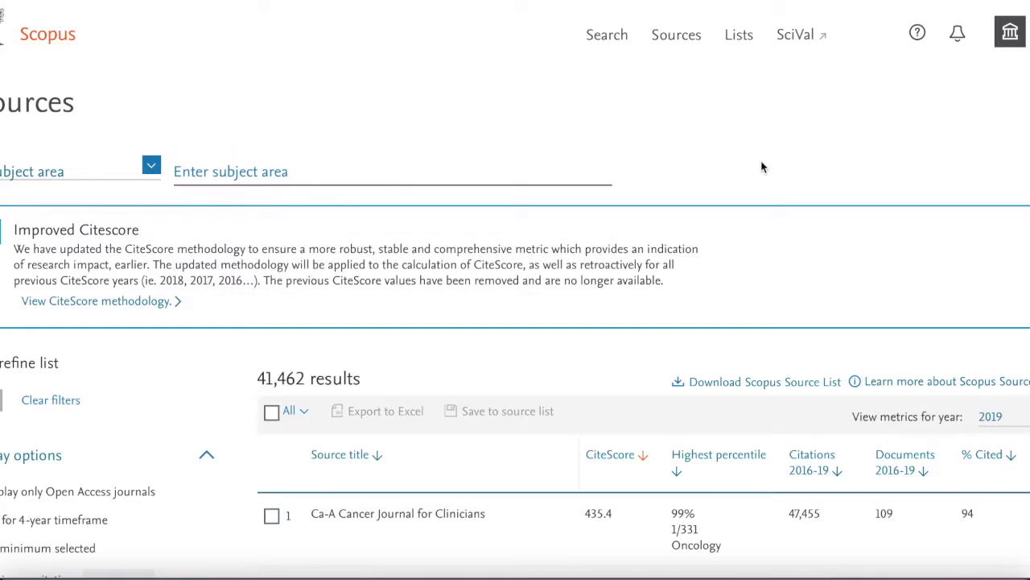
pyautogui.scroll(-5, 762, 167)
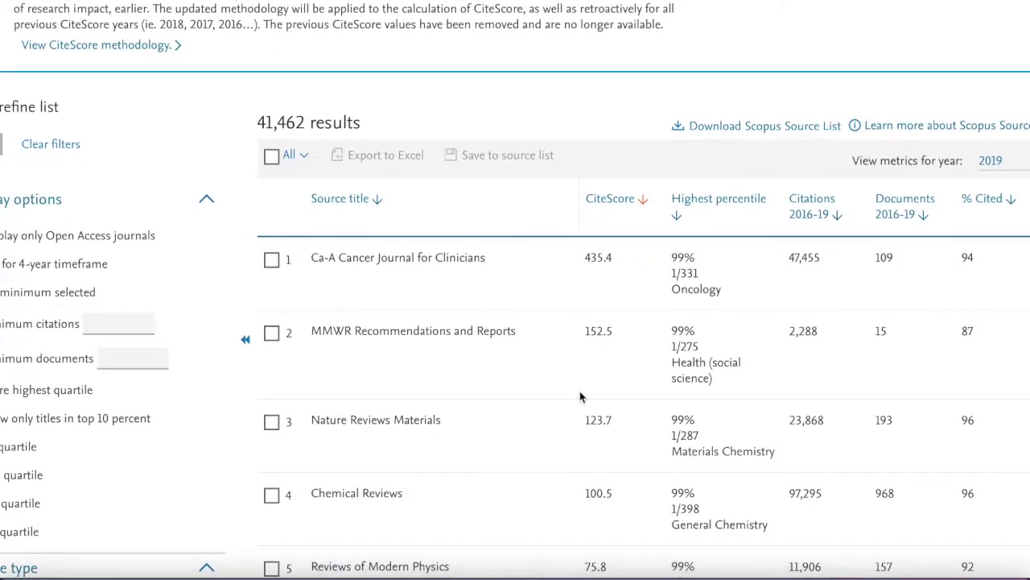
pyautogui.scroll(-2, 580, 394)
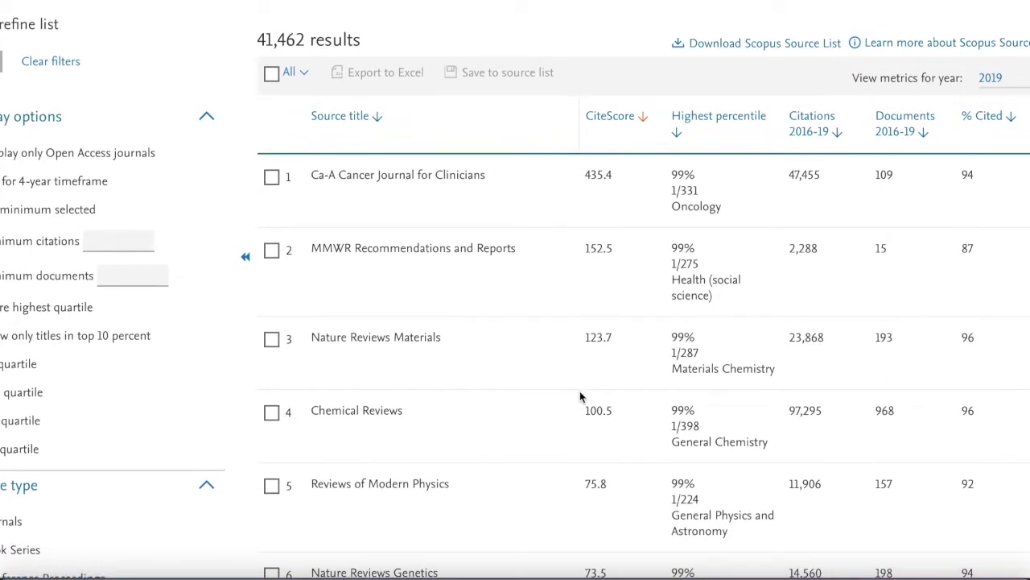
pyautogui.scroll(-3, 580, 390)
pyautogui.scroll(-1, 535, 410)
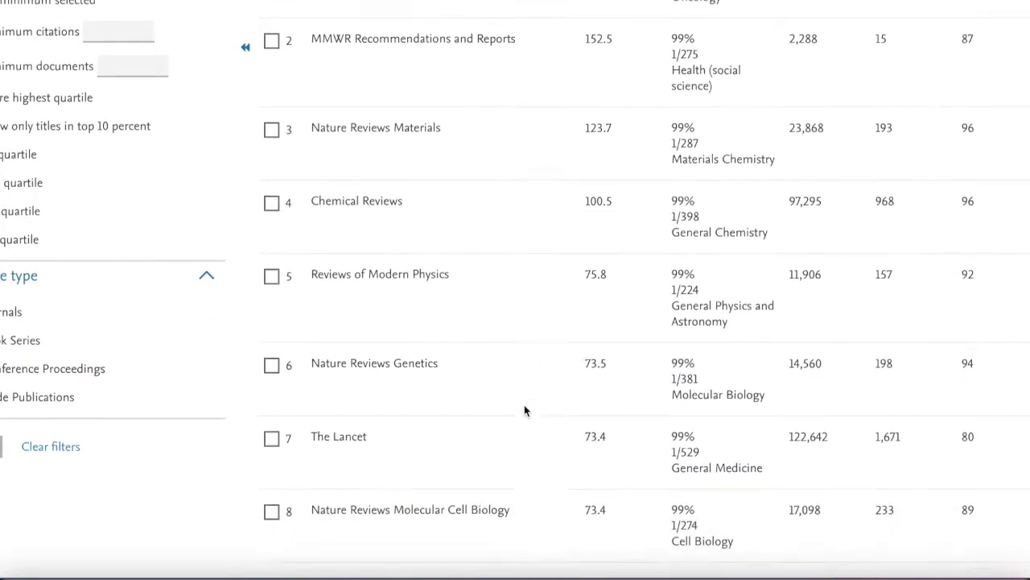
pyautogui.scroll(5, 524, 410)
pyautogui.scroll(-4, 525, 410)
pyautogui.scroll(-5, 524, 406)
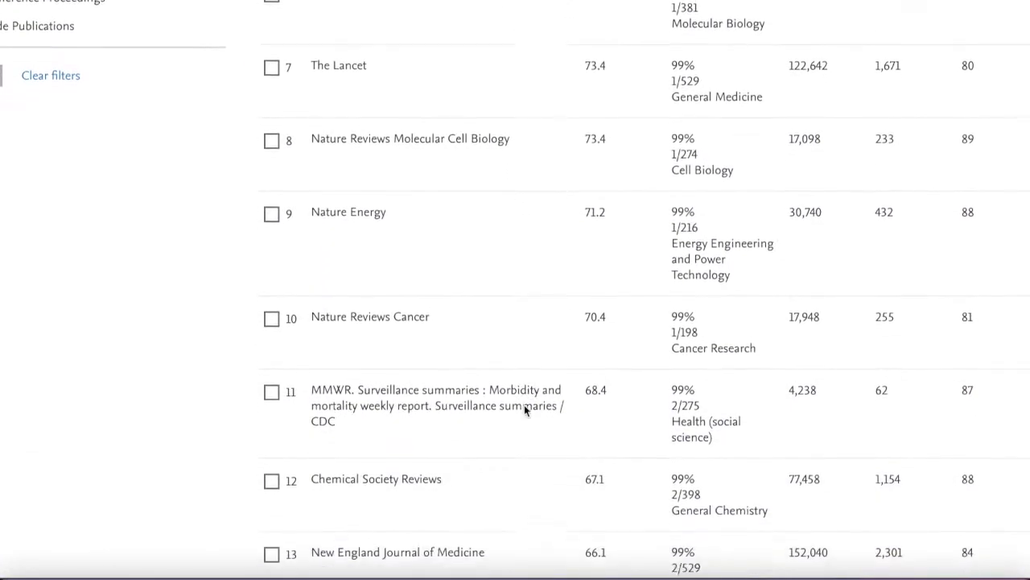
pyautogui.scroll(6, 524, 408)
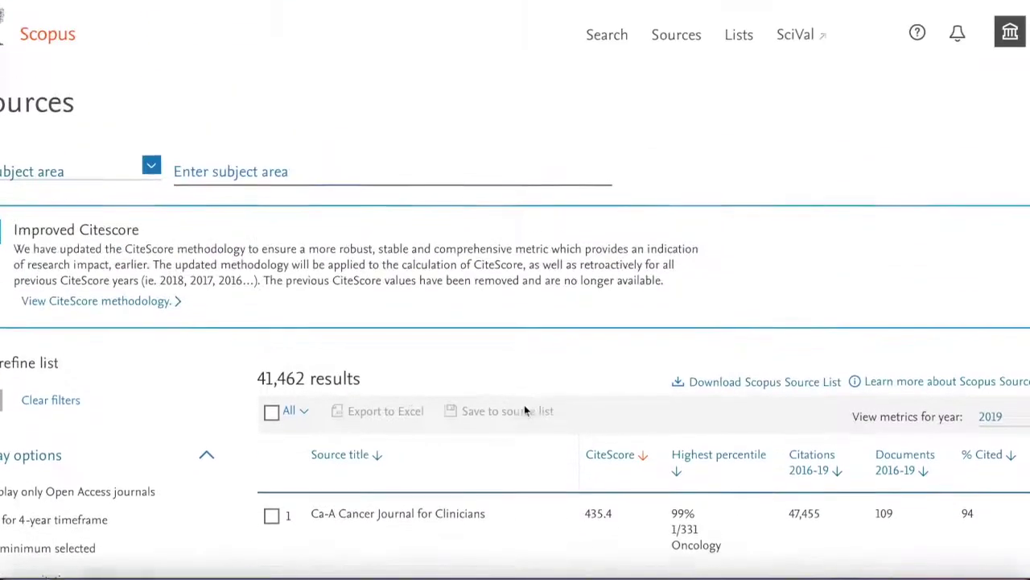
# Examine the source list's filter options and its metric columns, including CiteScore, highest percentile and citations.
pyautogui.scroll(-2, 525, 410)
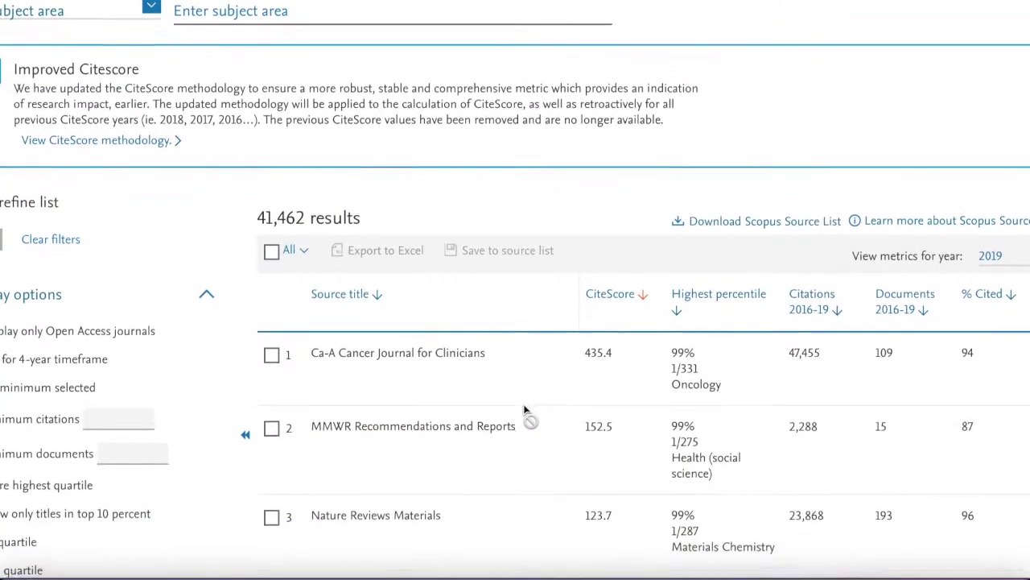
pyautogui.scroll(-3, 524, 410)
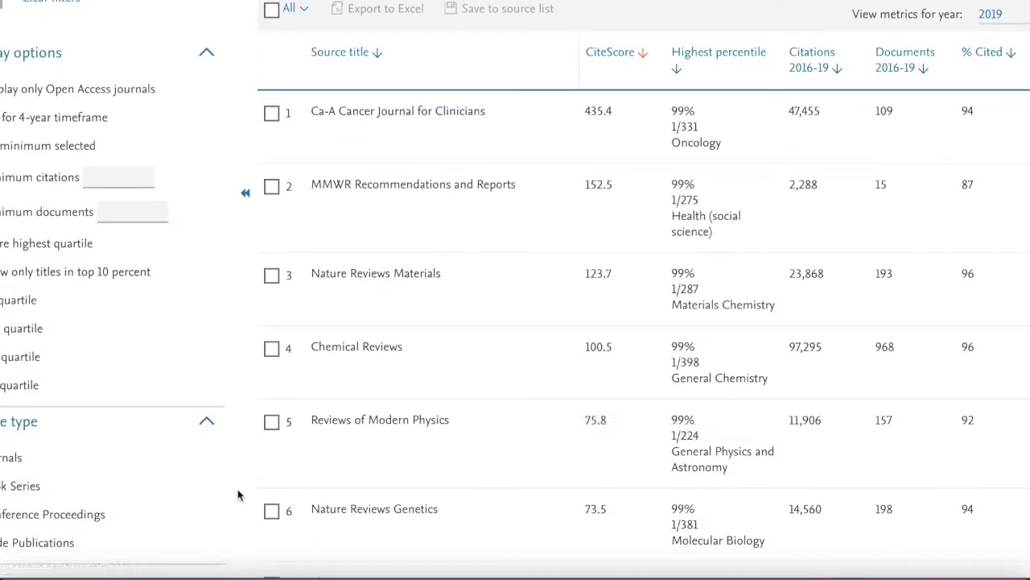
pyautogui.scroll(-3, 237, 495)
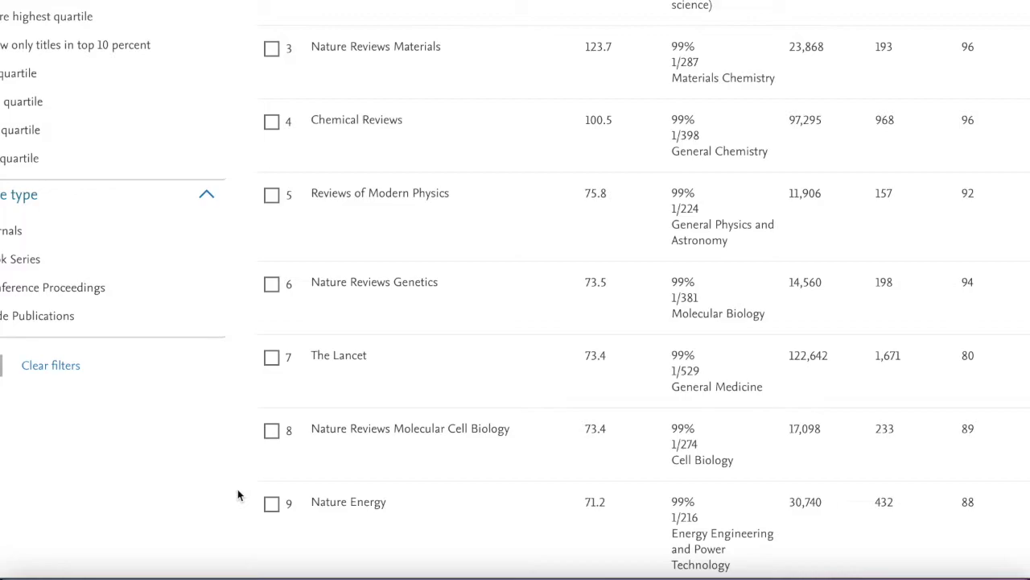
pyautogui.scroll(6, 237, 495)
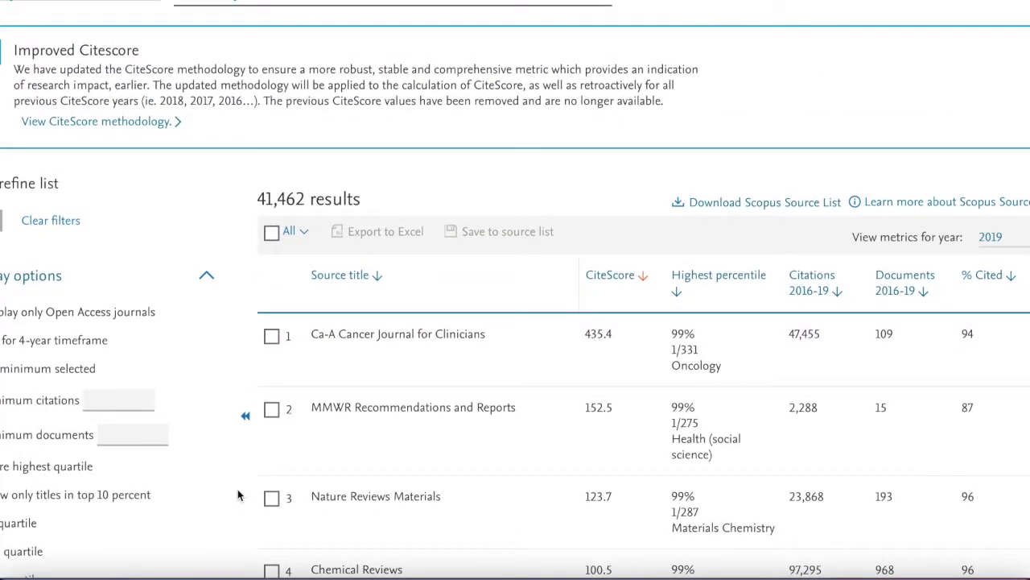
pyautogui.scroll(-1, 237, 495)
pyautogui.scroll(4, 237, 494)
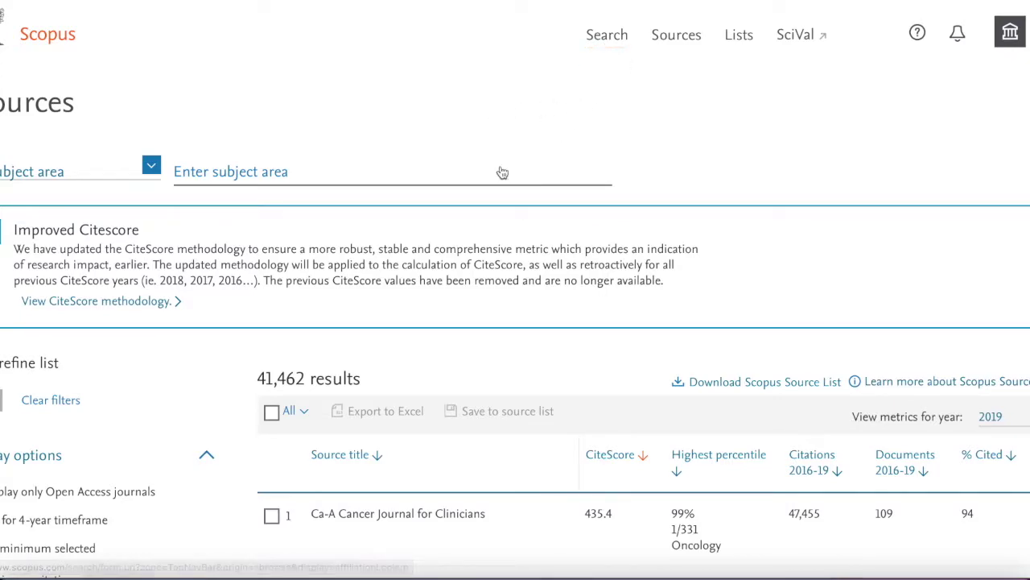
pyautogui.scroll(-2, 731, 236)
pyautogui.scroll(-3, 728, 237)
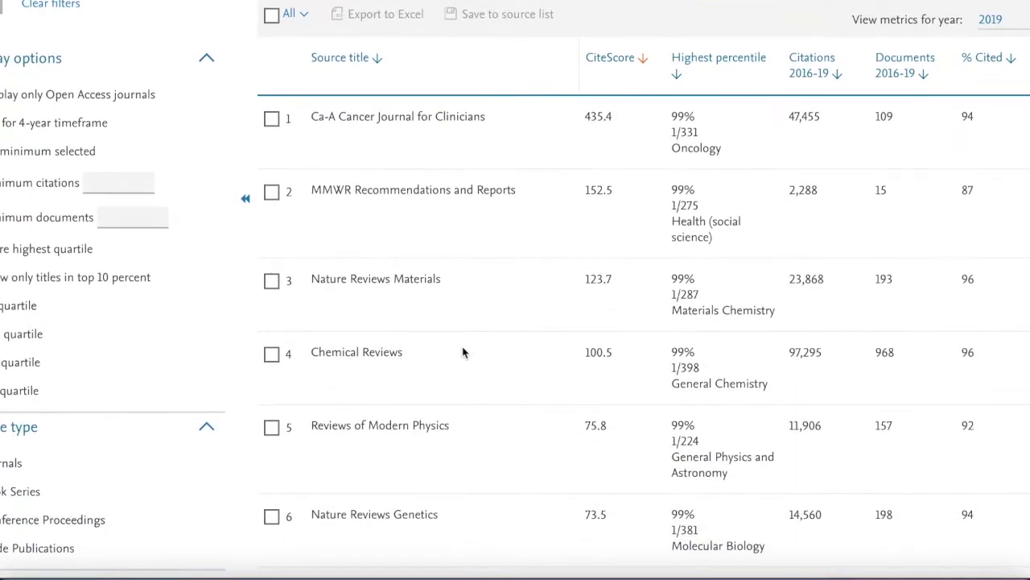
pyautogui.scroll(5, 507, 428)
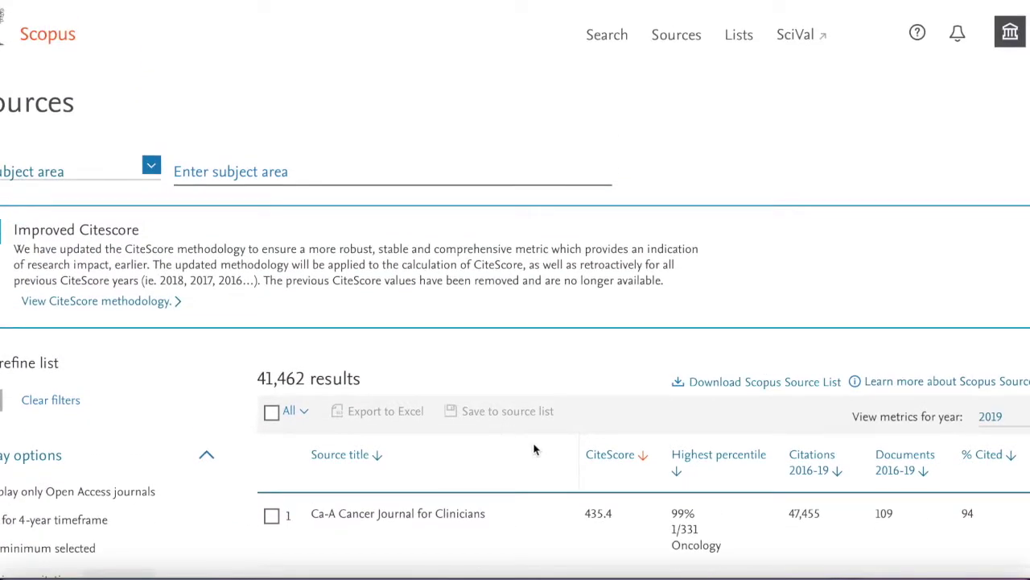
pyautogui.scroll(-2, 687, 299)
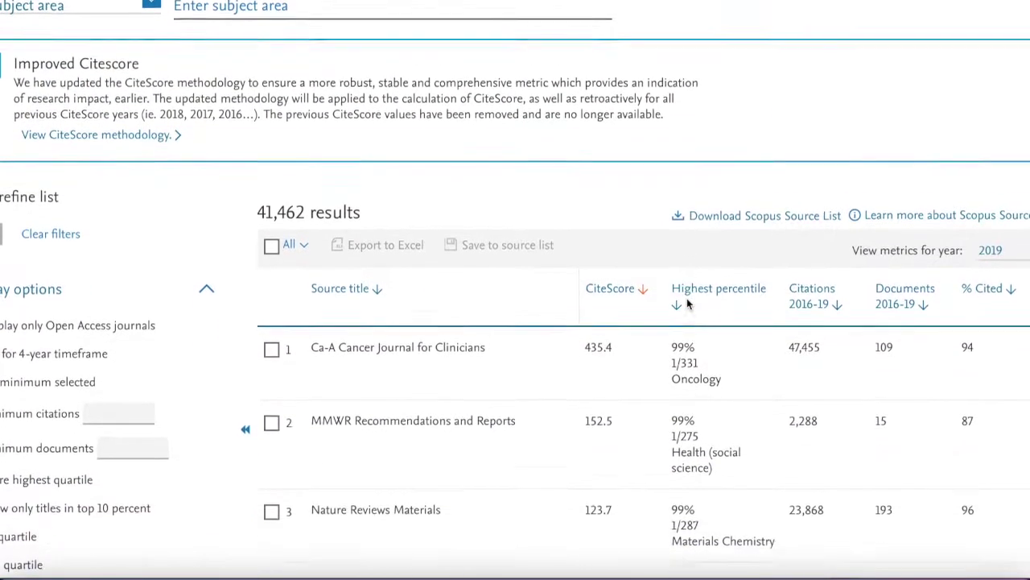
pyautogui.scroll(-2, 214, 482)
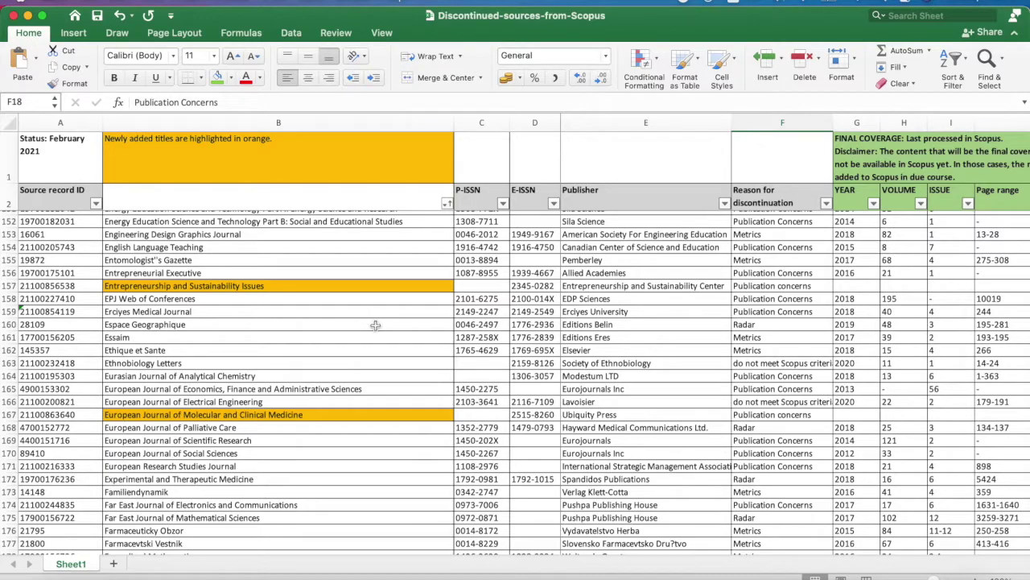
# In Excel's Discontinued-sources-from-Scopus workbook, go back to the start of the list and select the title Advanced Materials Letters.
pyautogui.click(375, 326)
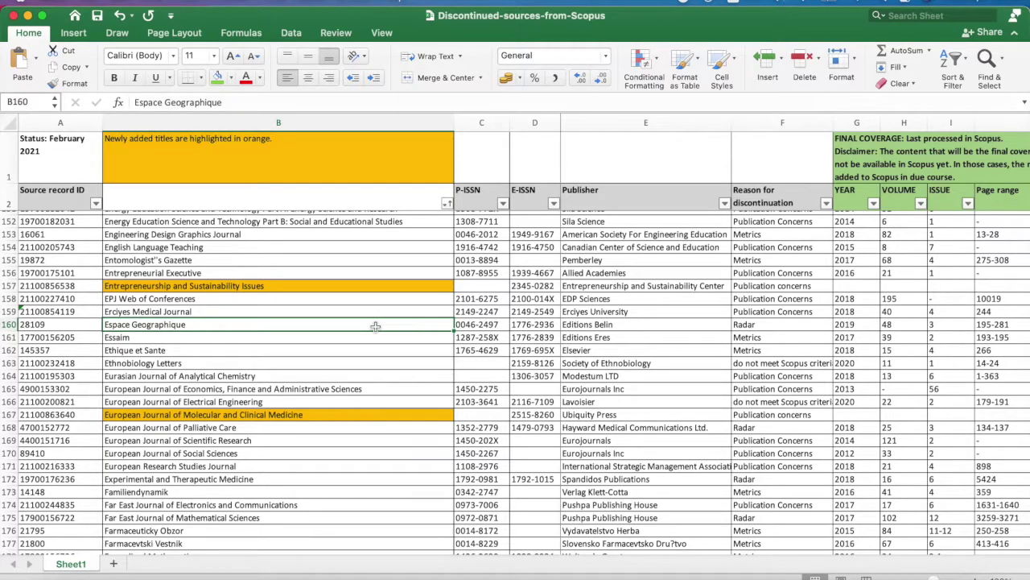
pyautogui.scroll(-1, 375, 326)
pyautogui.scroll(15, 375, 326)
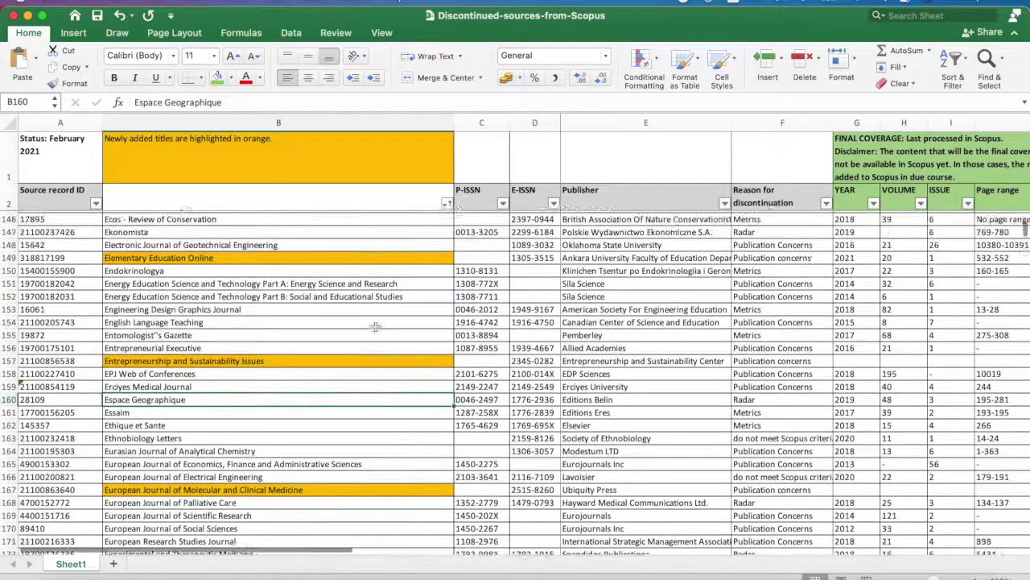
pyautogui.scroll(20, 376, 326)
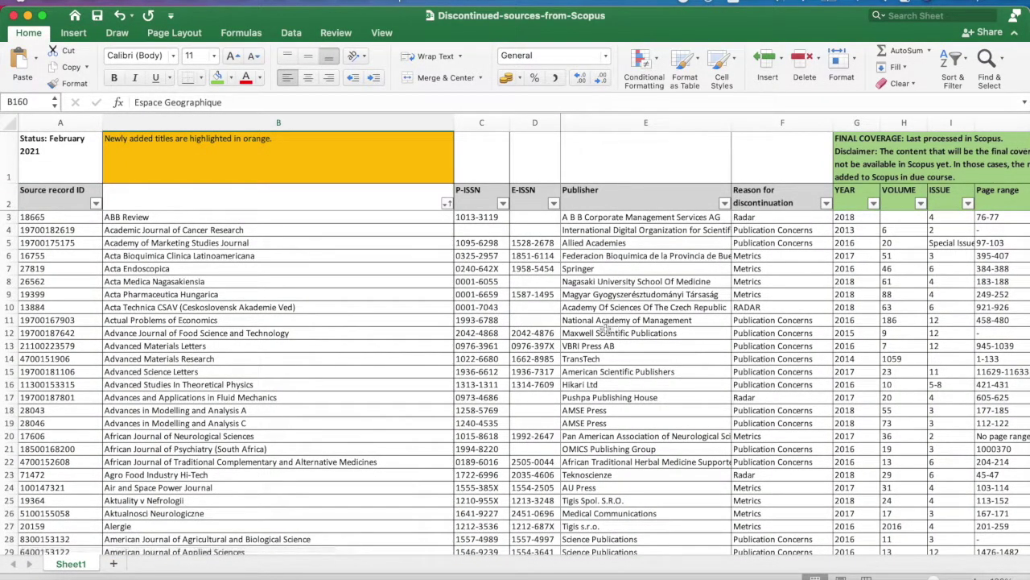
pyautogui.click(388, 347)
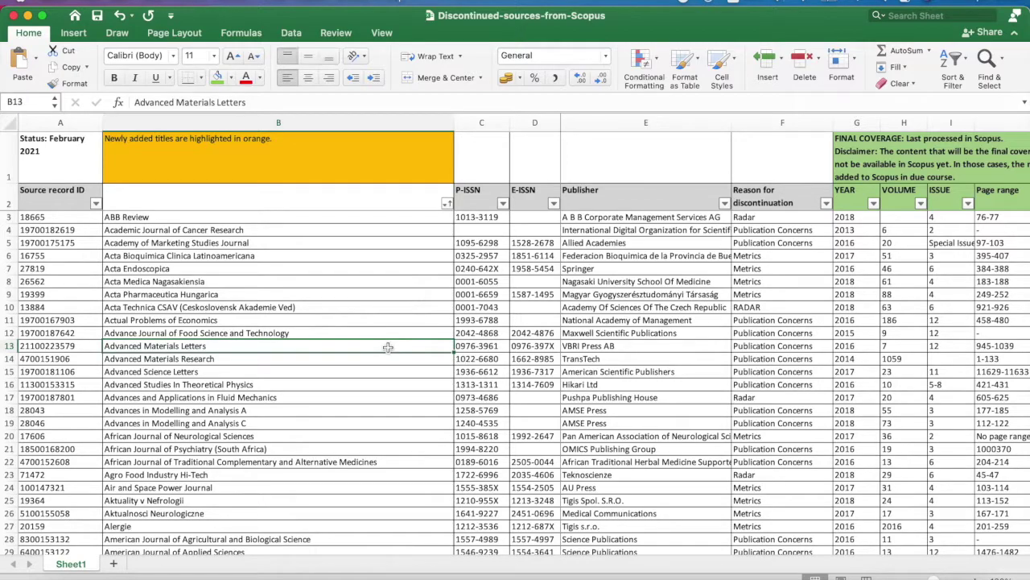
# Review the publisher, reason for discontinuation and final coverage columns of the discontinued sources.
pyautogui.hscroll(3, 626, 282)
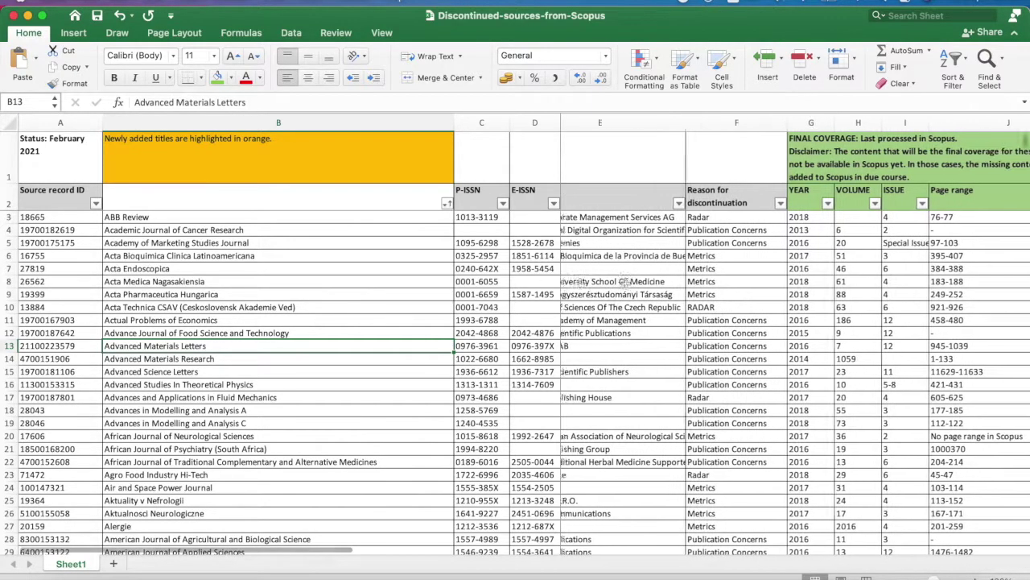
pyautogui.hscroll(-3, 626, 282)
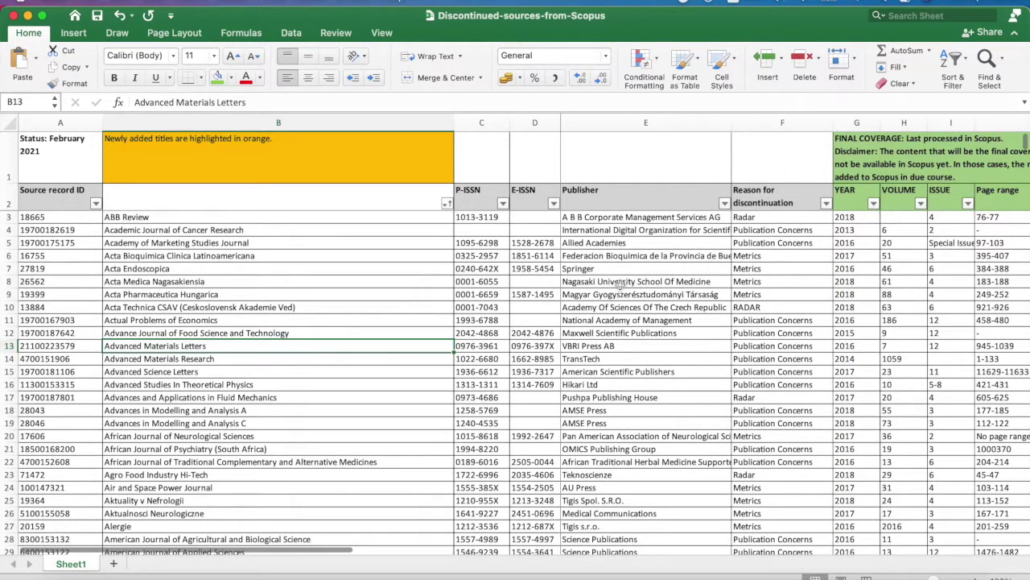
pyautogui.click(667, 311)
pyautogui.hscroll(3, 666, 311)
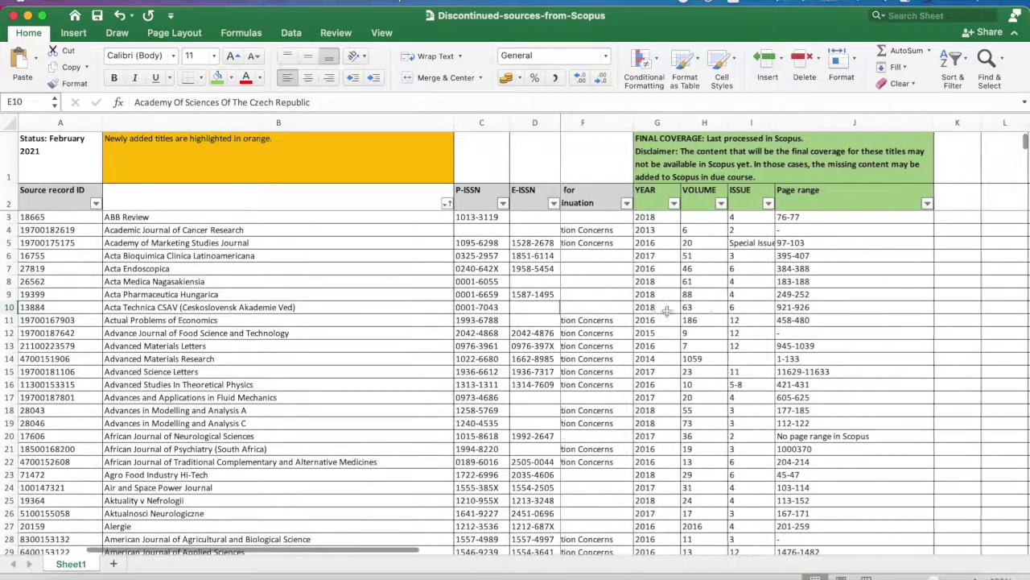
pyautogui.hscroll(-3, 666, 311)
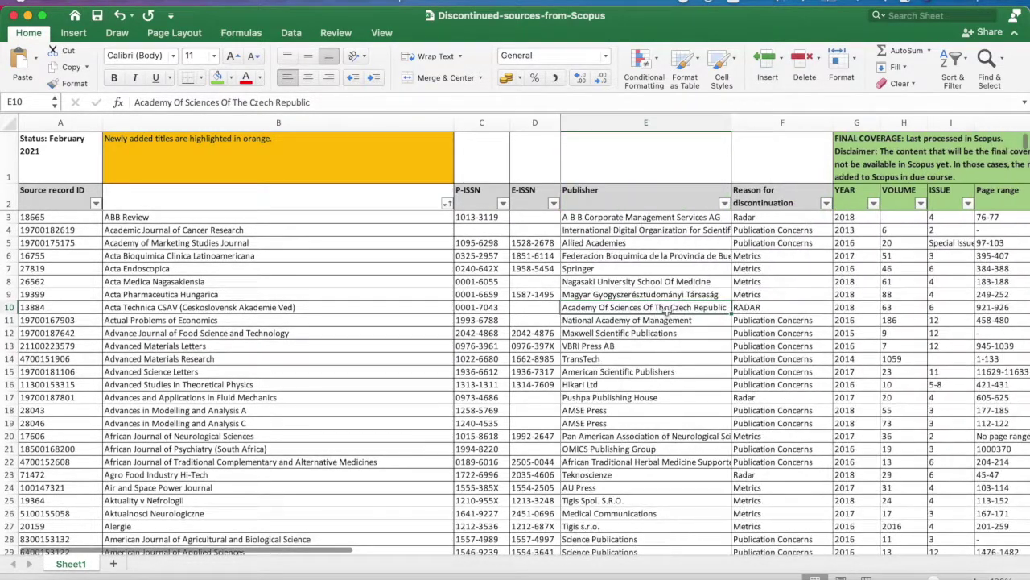
# Browse the discontinued sources to the end of the list and examine the last entry, ZKG International.
pyautogui.scroll(-10, 340, 372)
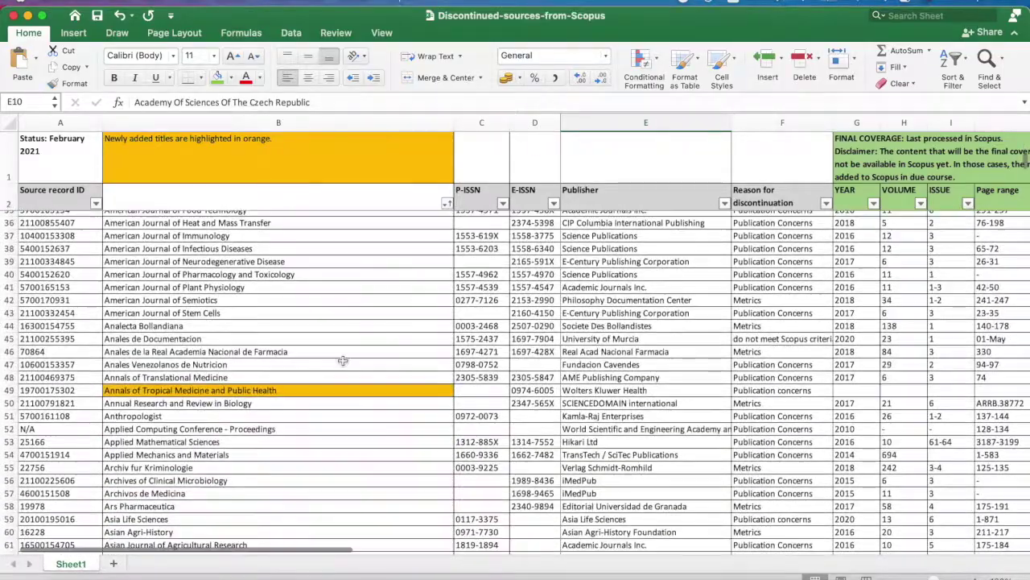
pyautogui.scroll(9, 342, 360)
pyautogui.scroll(-15, 574, 389)
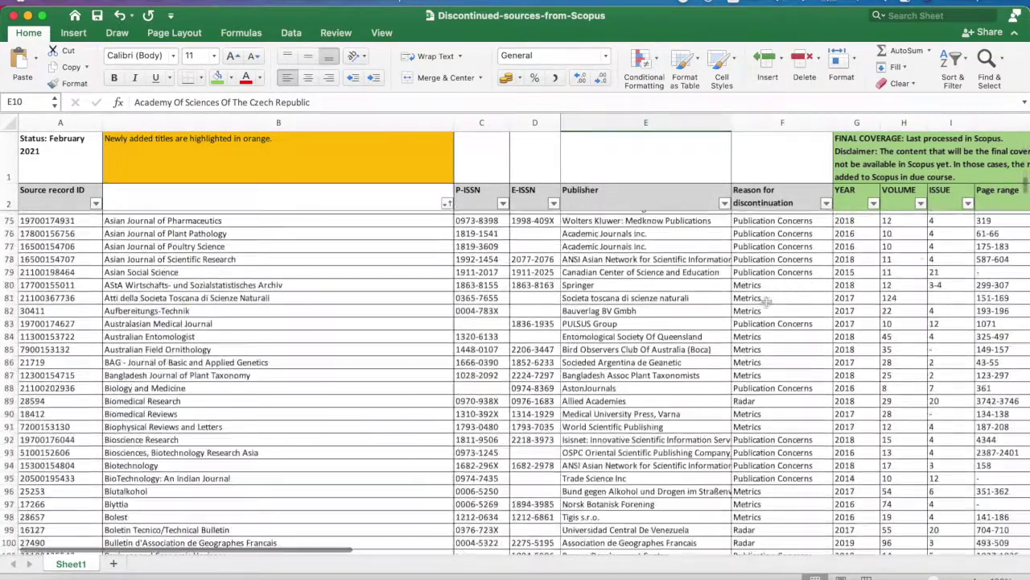
pyautogui.moveTo(1027, 191); pyautogui.dragTo(1023, 546)
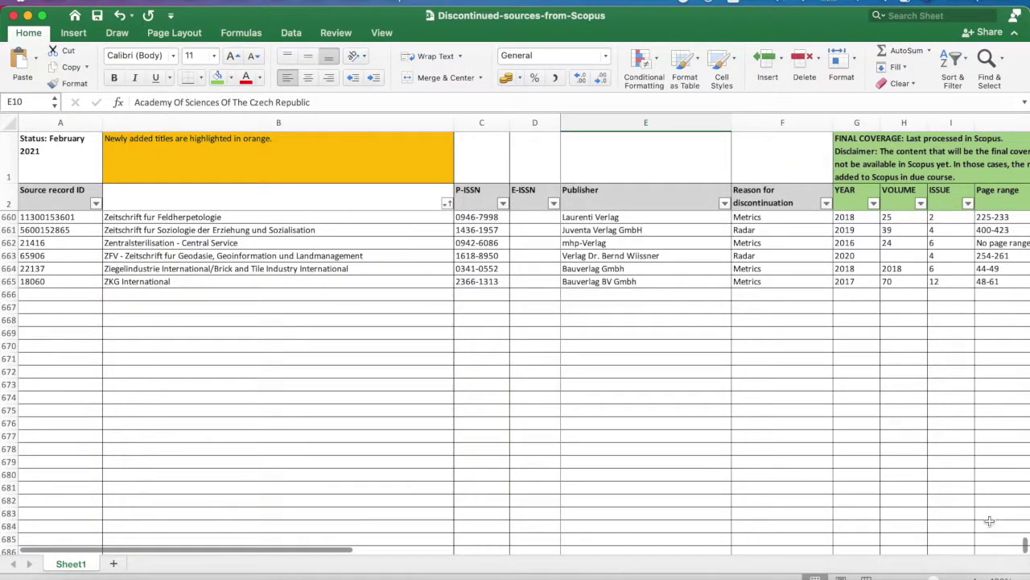
pyautogui.click(81, 282)
pyautogui.scroll(3, 74, 276)
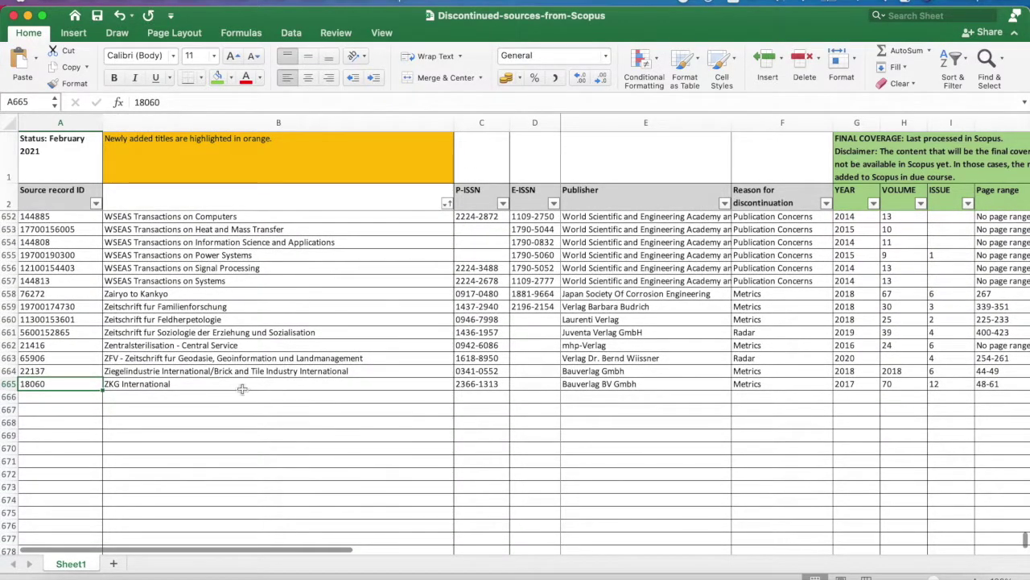
pyautogui.click(243, 384)
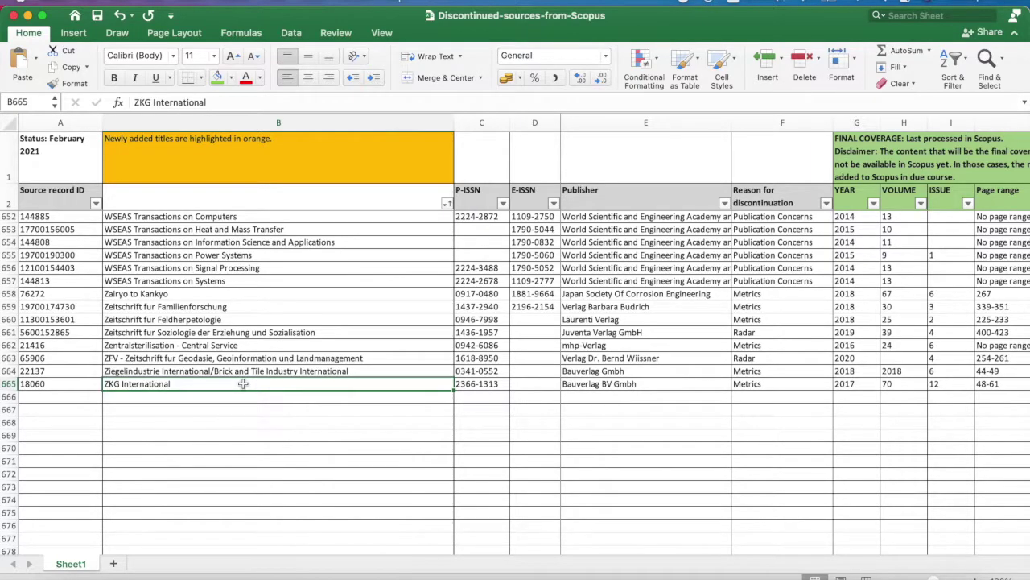
pyautogui.scroll(3, 244, 384)
pyautogui.scroll(-3, 242, 384)
pyautogui.scroll(2, 242, 383)
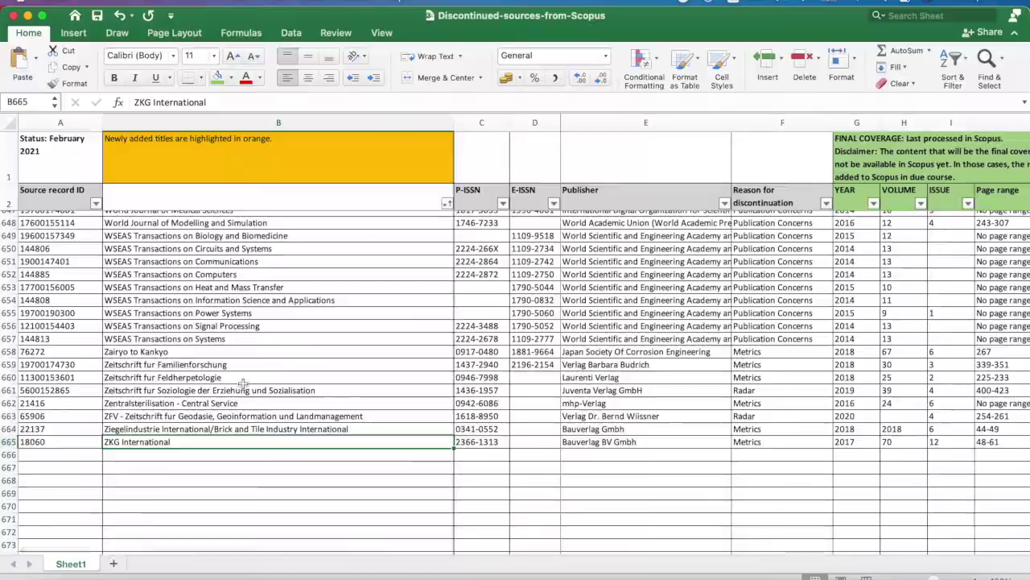
# Return to the start of the list and check titles such as Advanced Materials Research and Advances in Modelling and Analysis A.
pyautogui.scroll(10, 242, 384)
pyautogui.scroll(20, 242, 384)
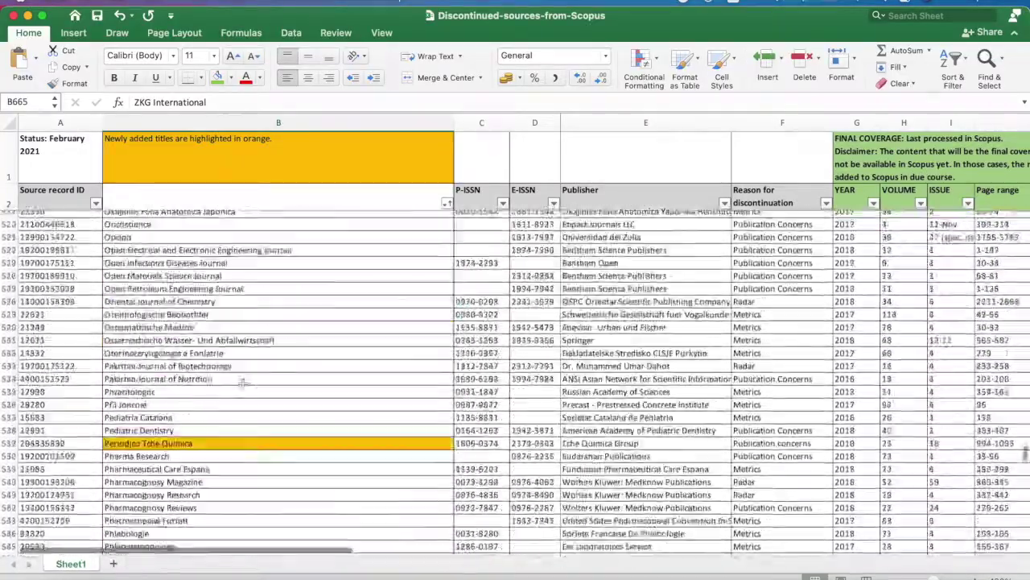
pyautogui.scroll(20, 242, 384)
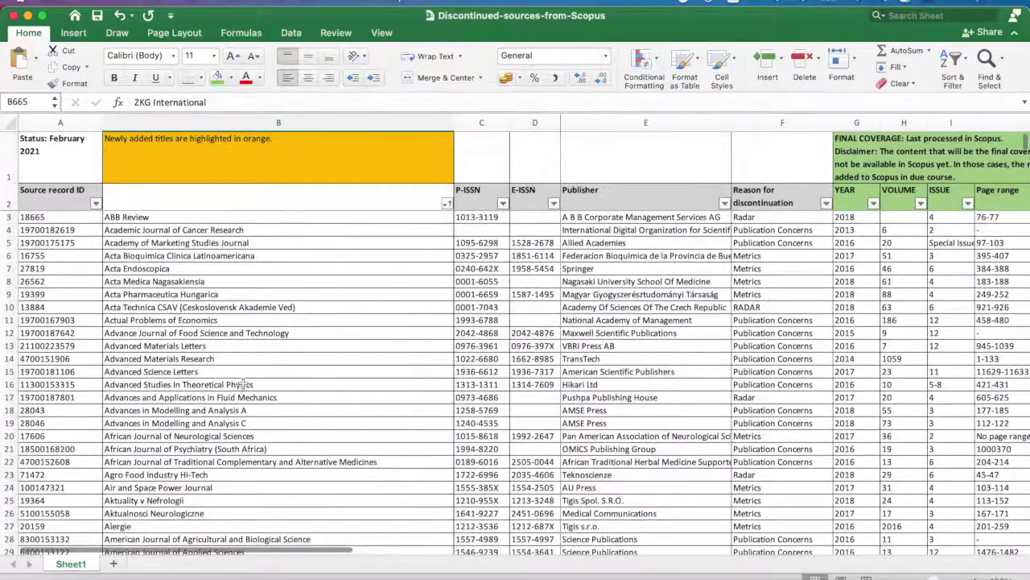
pyautogui.click(381, 281)
pyautogui.click(340, 359)
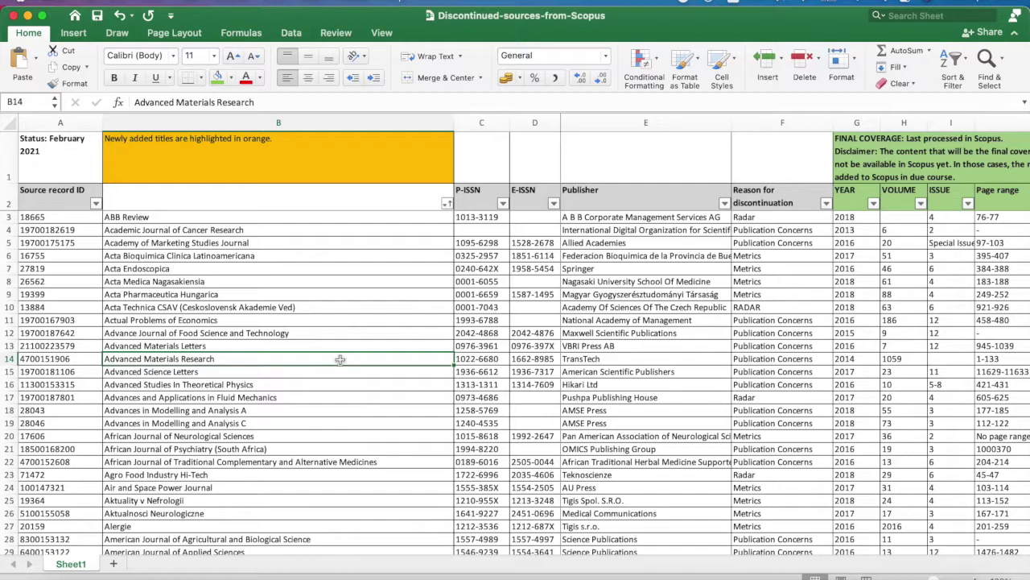
pyautogui.click(321, 409)
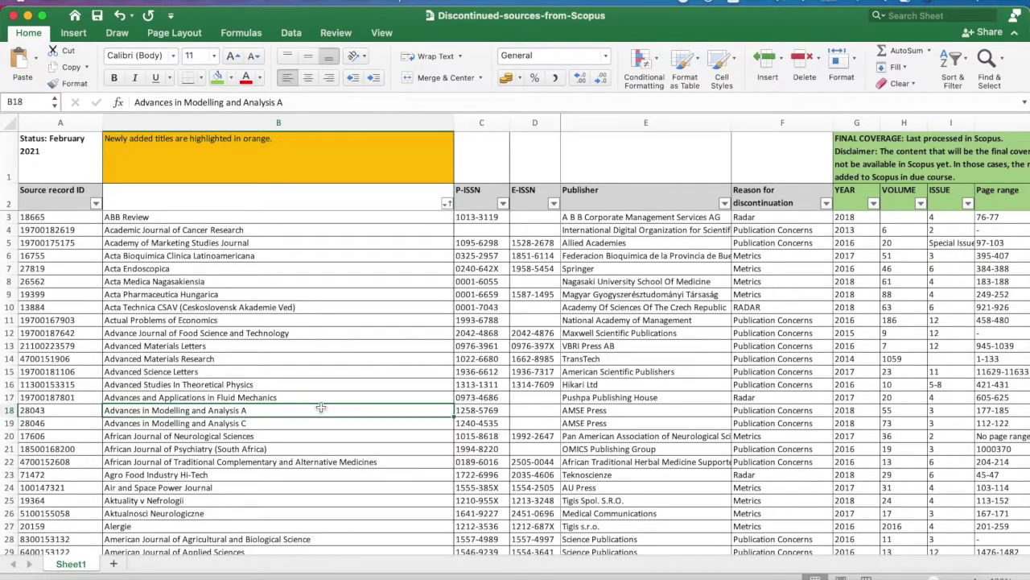
pyautogui.scroll(-1, 321, 403)
pyautogui.click(358, 364)
pyautogui.scroll(1, 357, 364)
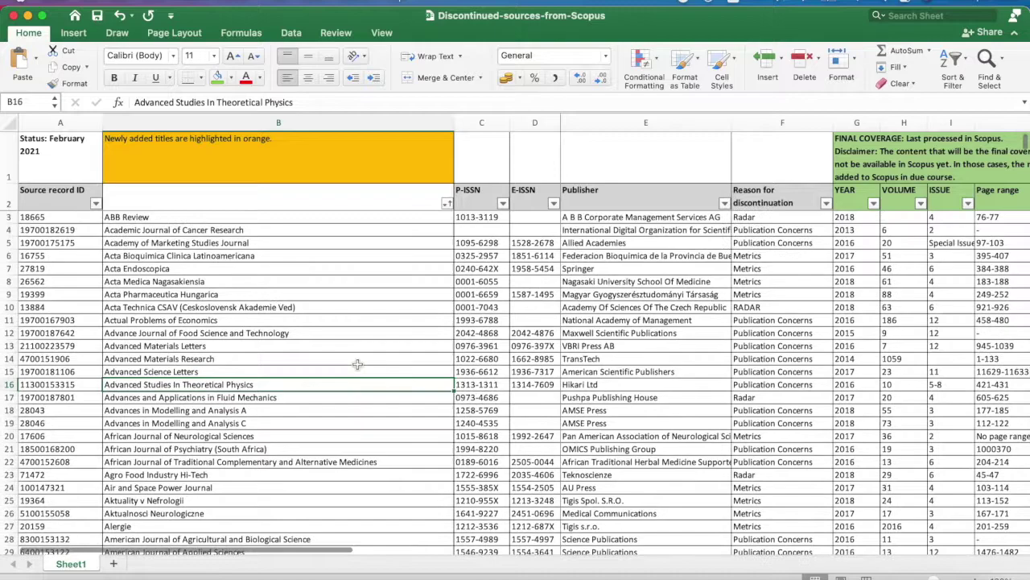
# Go through the first discontinued titles, from ABB Review to Acta Medica Nagasakiensia.
pyautogui.click(216, 221)
pyautogui.click(216, 232)
pyautogui.click(269, 256)
pyautogui.click(271, 280)
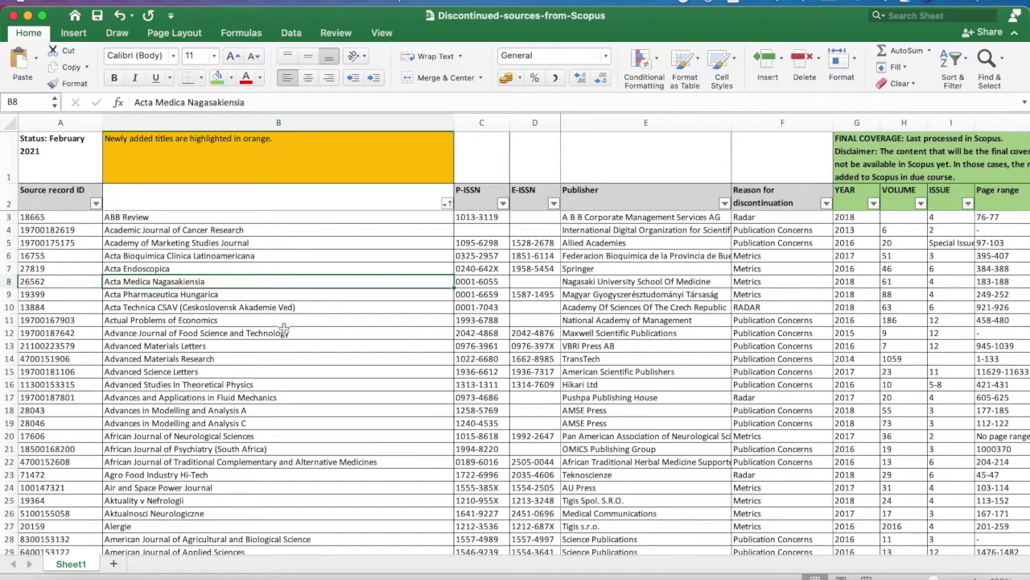
# Check the Advanced Science Letters entry and the source record IDs of Actual Problems of Economics and Asian Journal of Biochemistry.
pyautogui.click(248, 371)
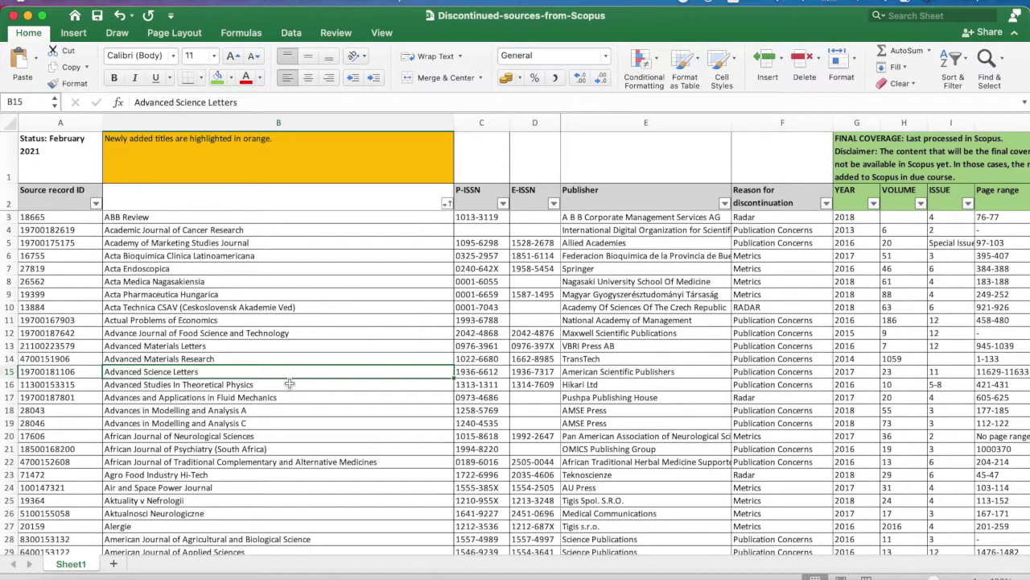
pyautogui.scroll(-4, 289, 382)
pyautogui.scroll(4, 289, 383)
pyautogui.click(58, 318)
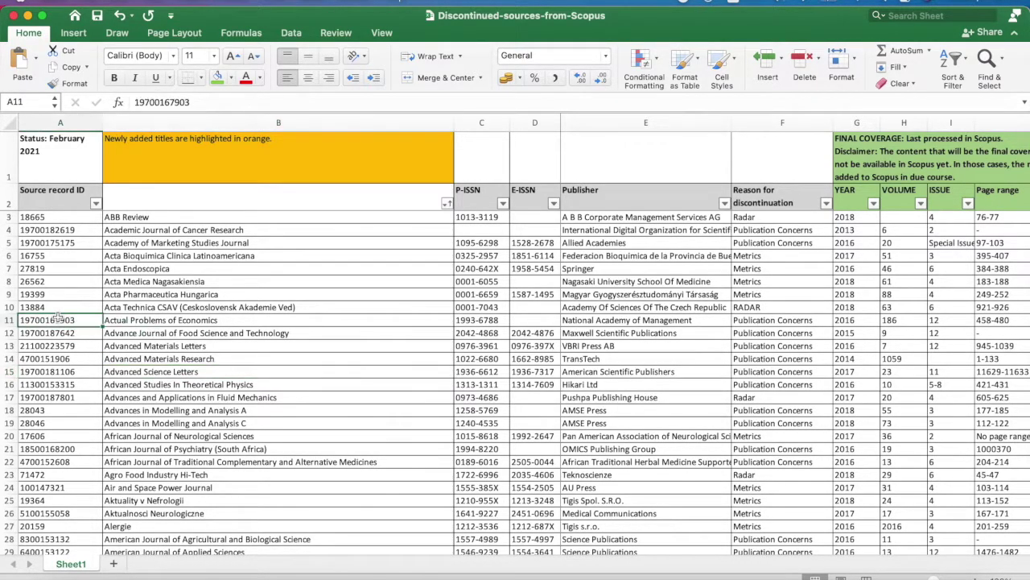
pyautogui.scroll(-12, 59, 319)
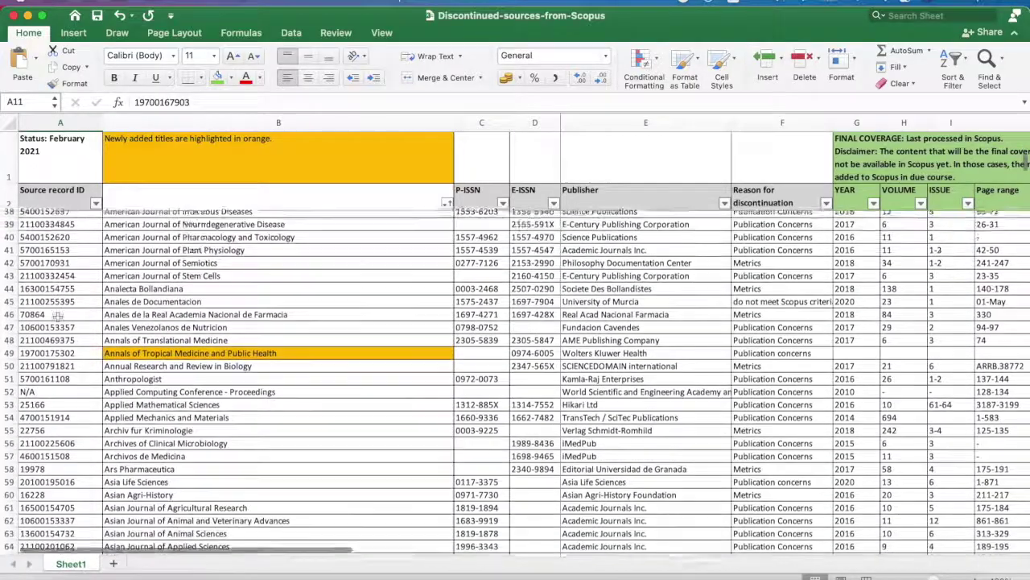
pyautogui.scroll(-3, 58, 316)
pyautogui.click(58, 435)
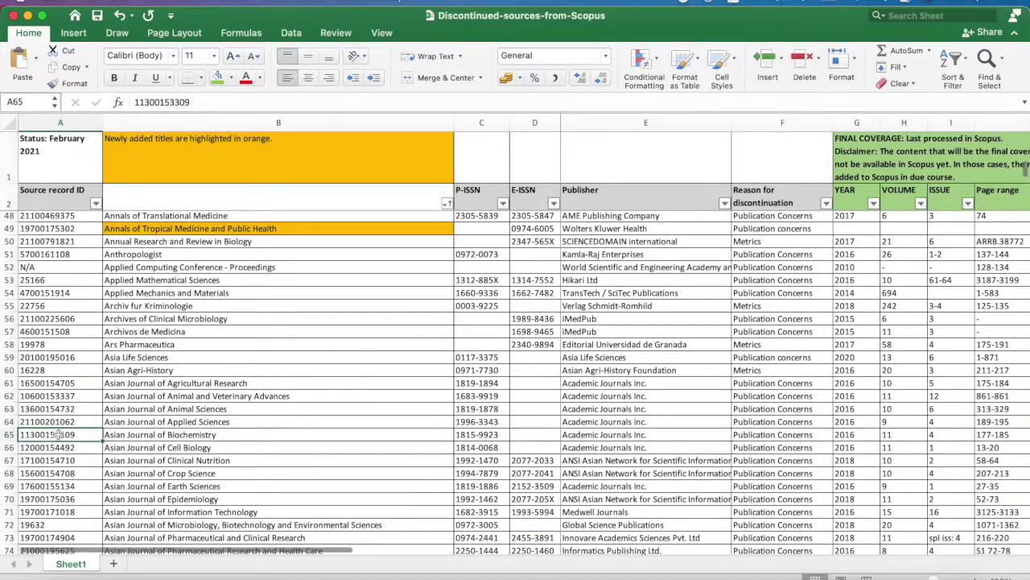
# Return to the start of the list and examine the entries Advanced Science Letters and Acta Medica Nagasakiensia.
pyautogui.scroll(12, 58, 435)
pyautogui.scroll(3, 58, 434)
pyautogui.click(316, 372)
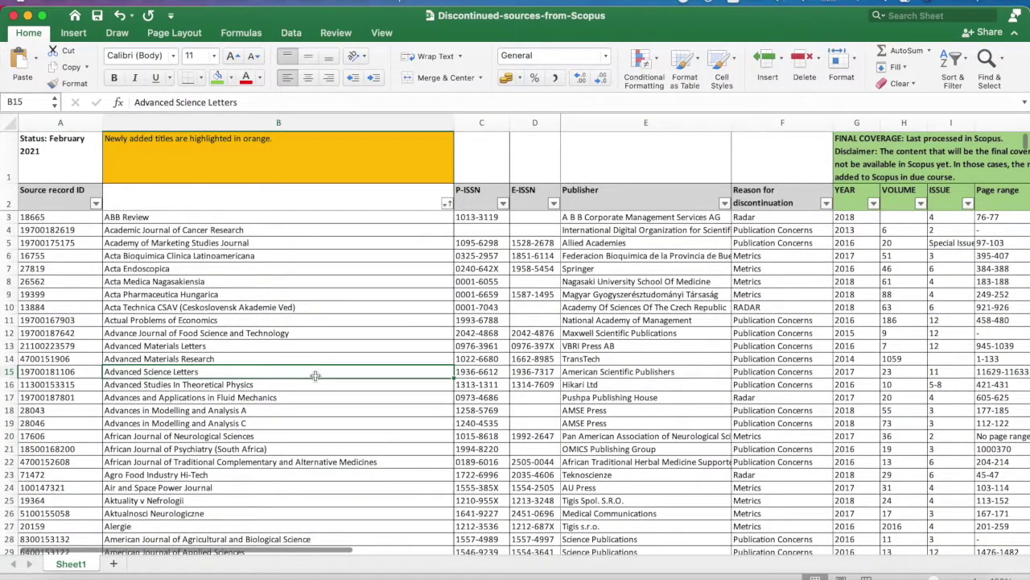
pyautogui.click(287, 283)
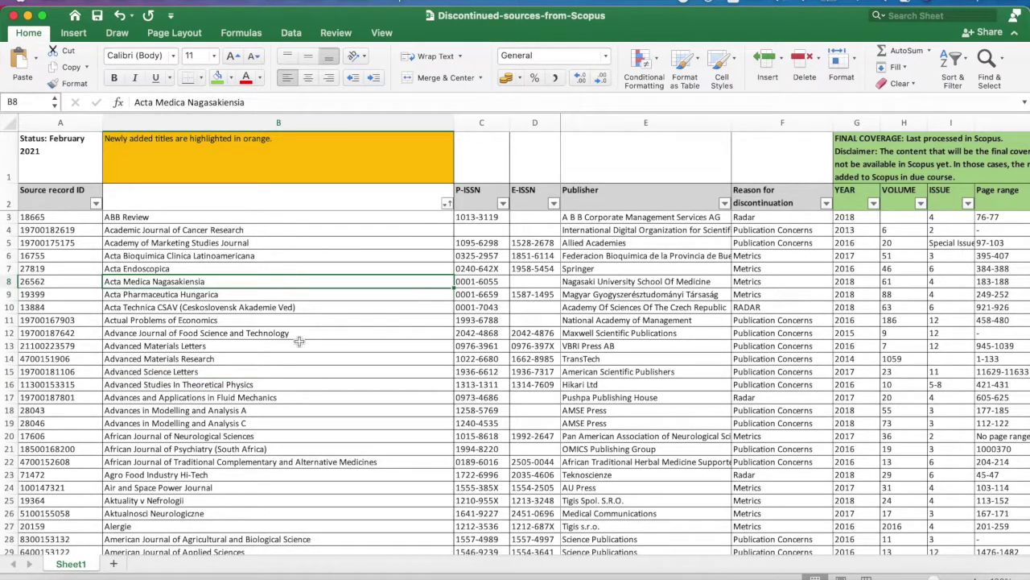
pyautogui.click(302, 372)
# Skim the American Journal titles and come back to the beginning of the discontinued list.
pyautogui.scroll(-3, 303, 377)
pyautogui.scroll(-8, 303, 377)
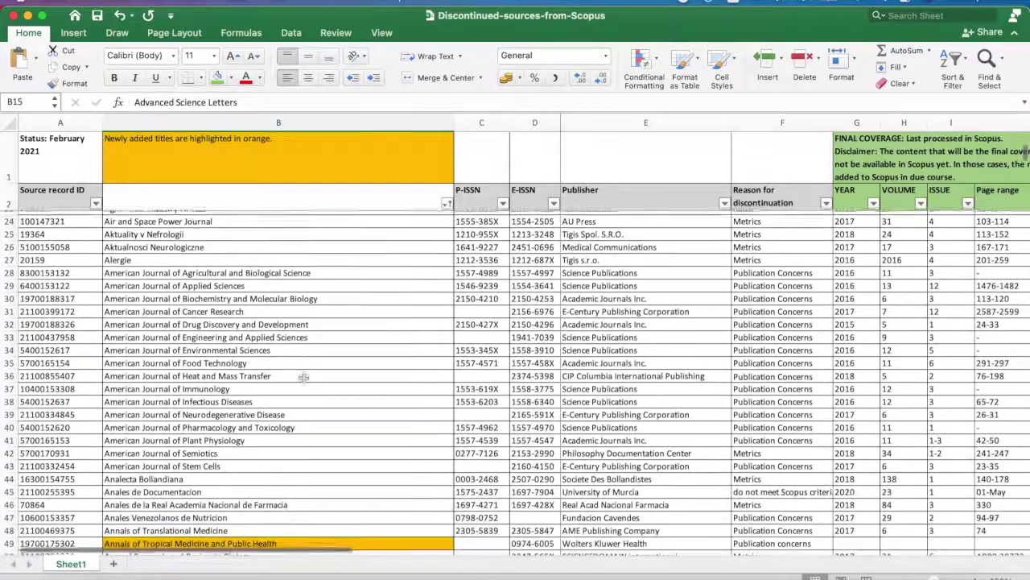
pyautogui.scroll(5, 303, 377)
pyautogui.scroll(-2, 303, 378)
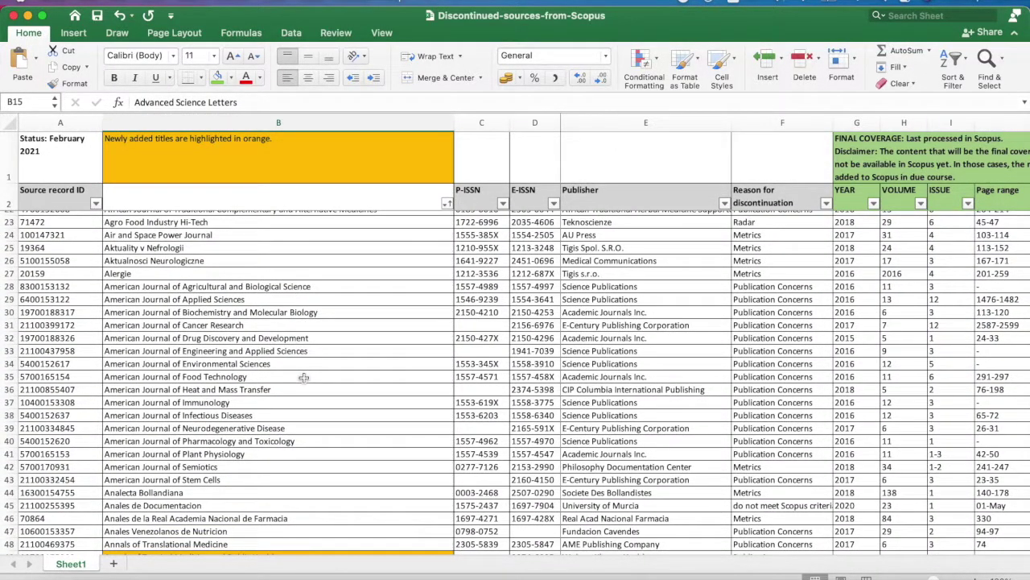
pyautogui.scroll(7, 304, 378)
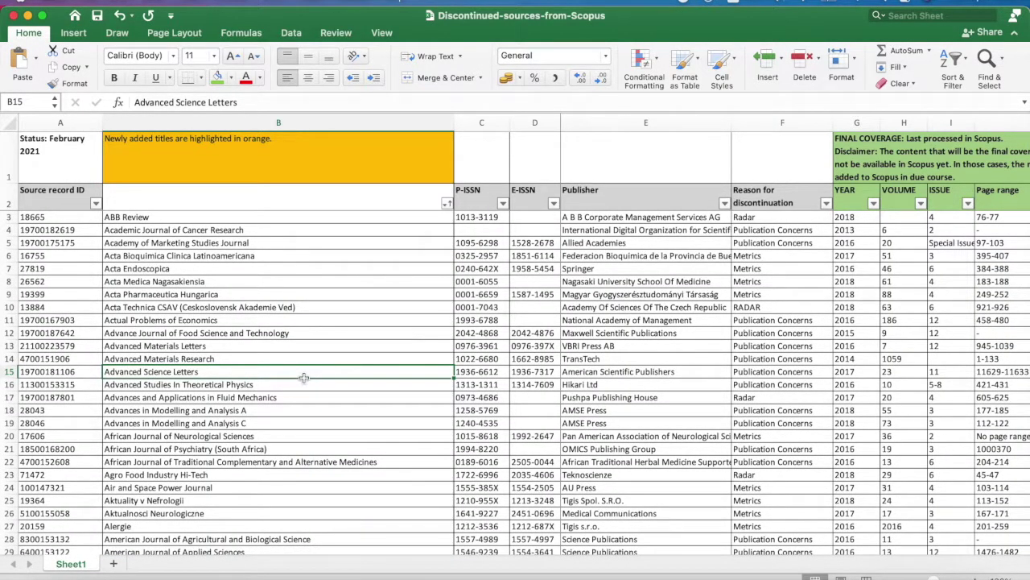
# Check Advances in Modelling and Analysis C, the discontinuation reason of Advanced Materials Letters, and African Journal of Psychiatry (South Africa).
pyautogui.scroll(-2, 304, 377)
pyautogui.click(331, 392)
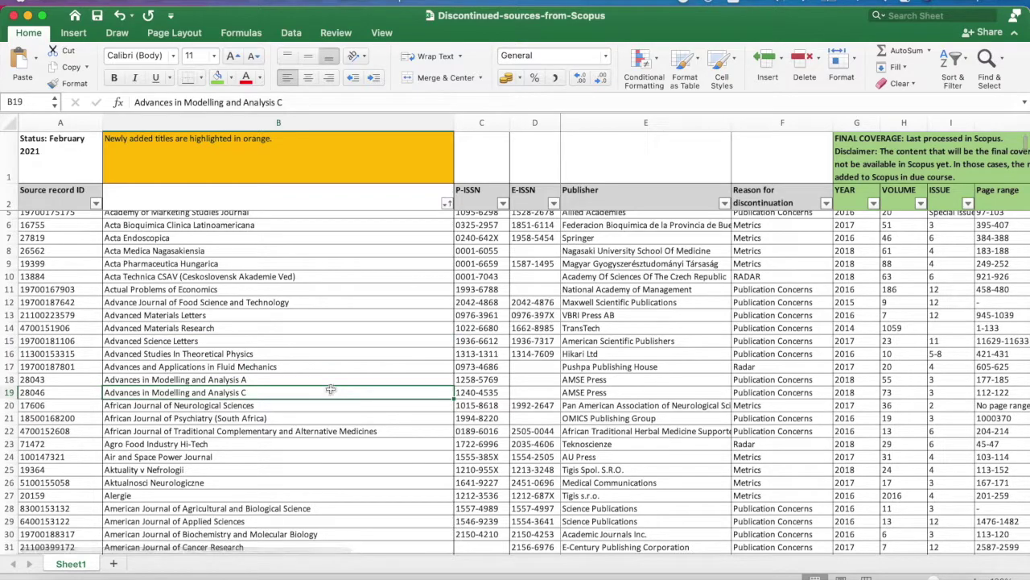
pyautogui.click(755, 315)
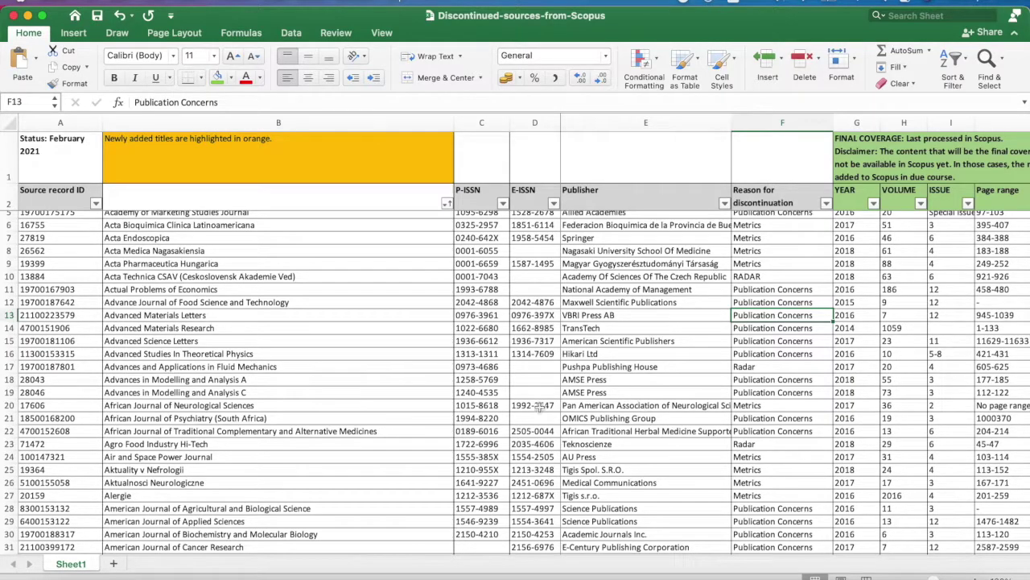
pyautogui.click(399, 413)
pyautogui.scroll(-3, 398, 412)
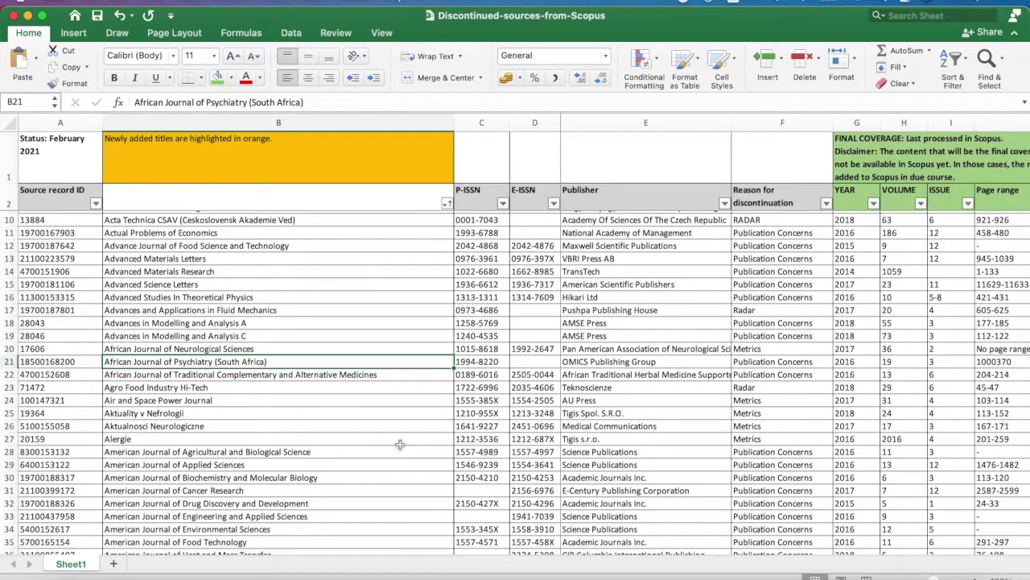
# Examine the discontinuation reason of American Journal of Drug Discovery and Development and the titles from American Journal of Environmental Sciences to Anales de Documentacion.
pyautogui.scroll(-3, 430, 426)
pyautogui.click(793, 439)
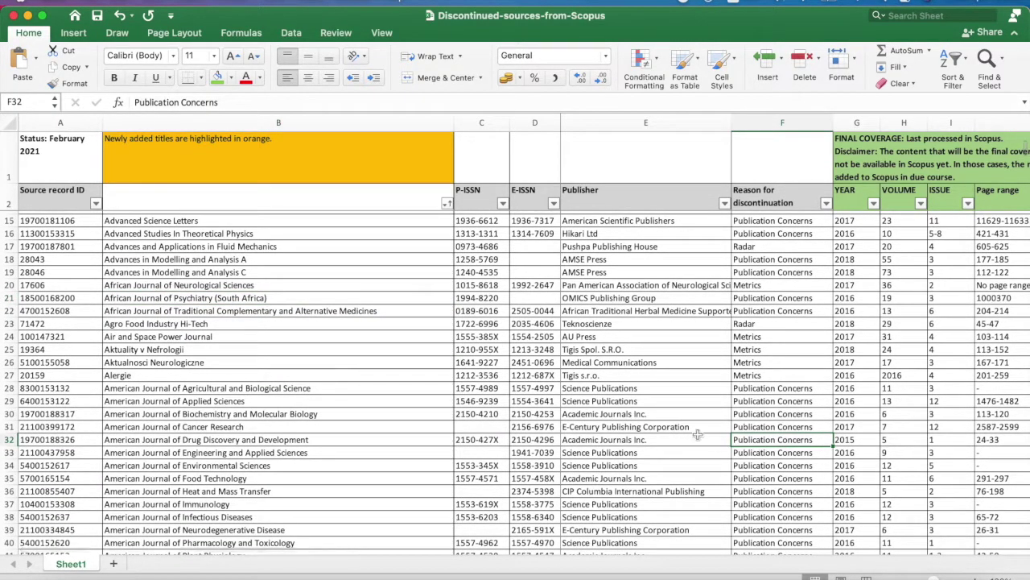
pyautogui.click(371, 467)
pyautogui.scroll(-8, 371, 469)
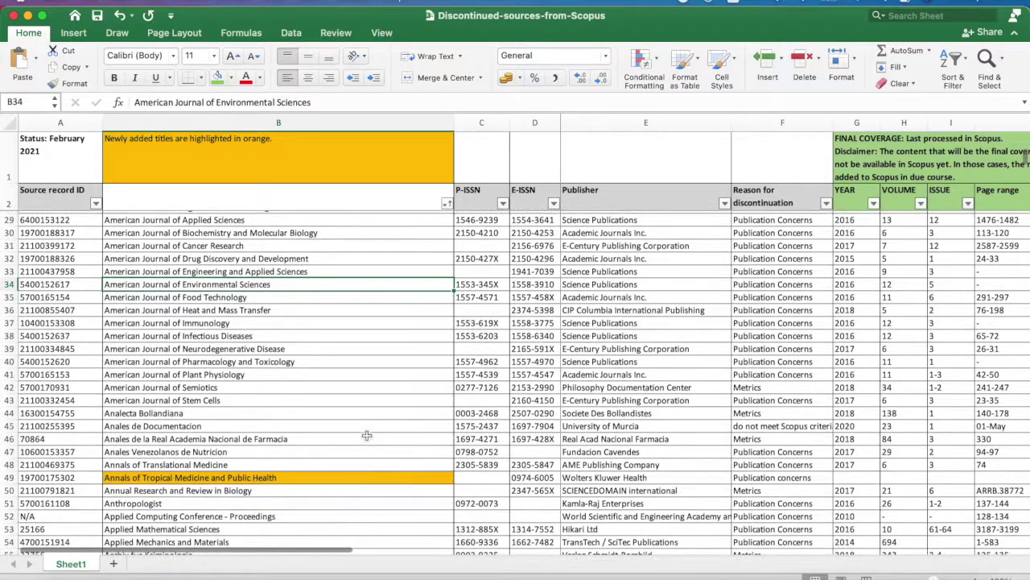
pyautogui.click(367, 425)
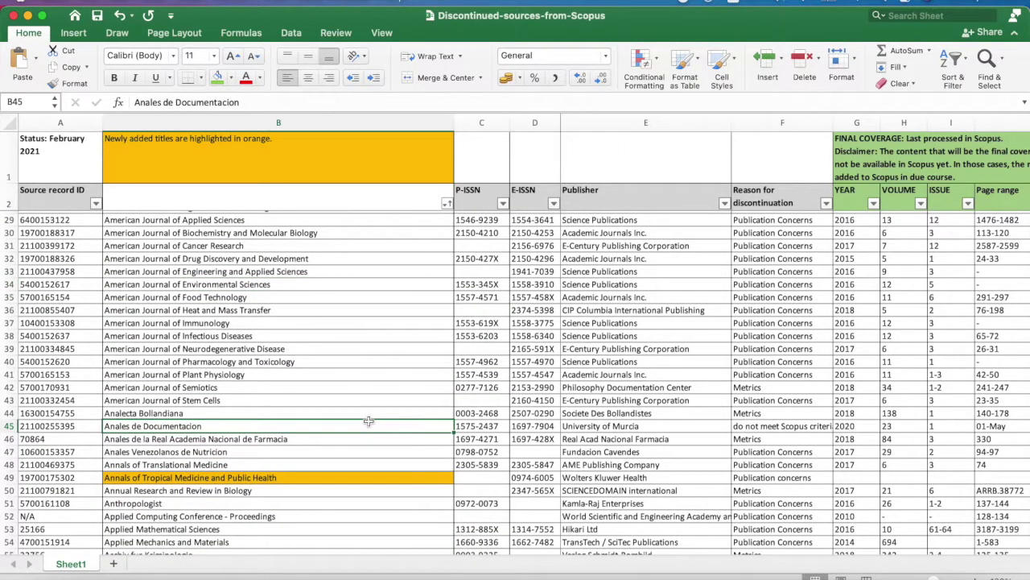
# Check American Journal of Engineering and Applied Sciences and the publishers of the neighbouring American Journal titles, such as Academic Journals Inc.
pyautogui.scroll(2, 368, 421)
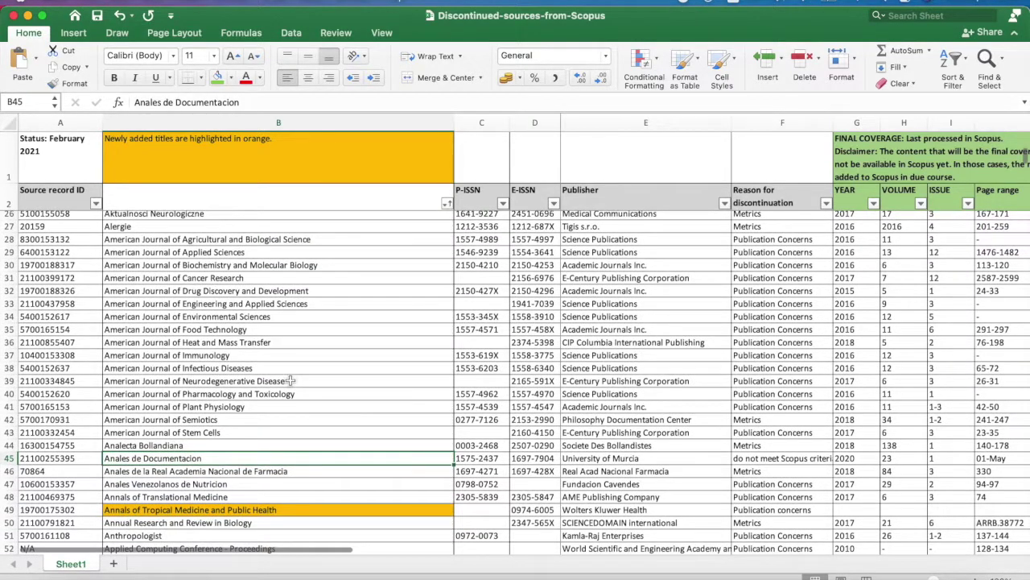
pyautogui.click(317, 303)
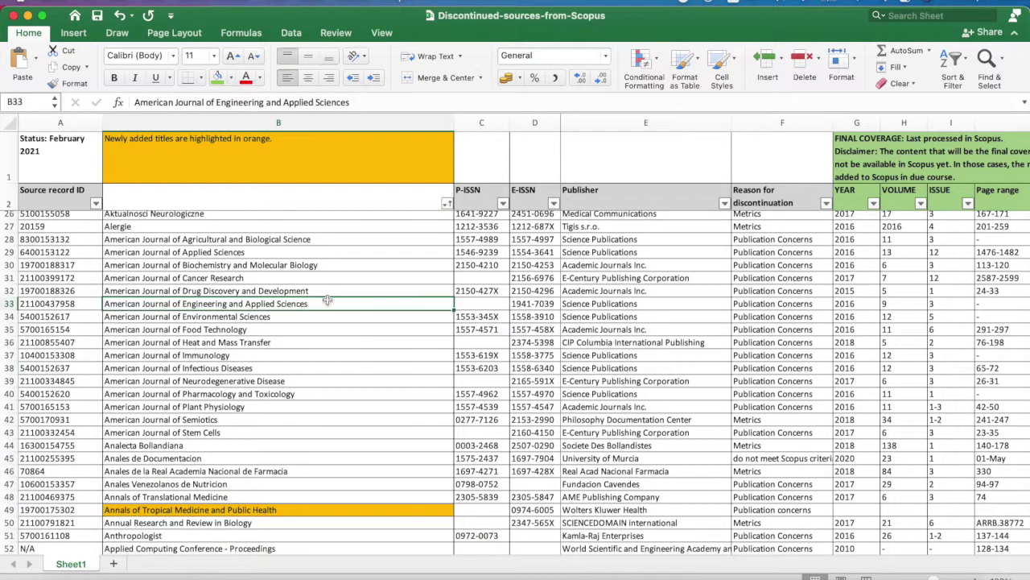
pyautogui.scroll(1, 535, 307)
pyautogui.scroll(1, 646, 299)
pyautogui.click(617, 288)
pyautogui.click(616, 301)
# Browse the discontinued titles from the Asian Journal entries through the letters B to F, down to Global Media Journal.
pyautogui.scroll(-10, 312, 390)
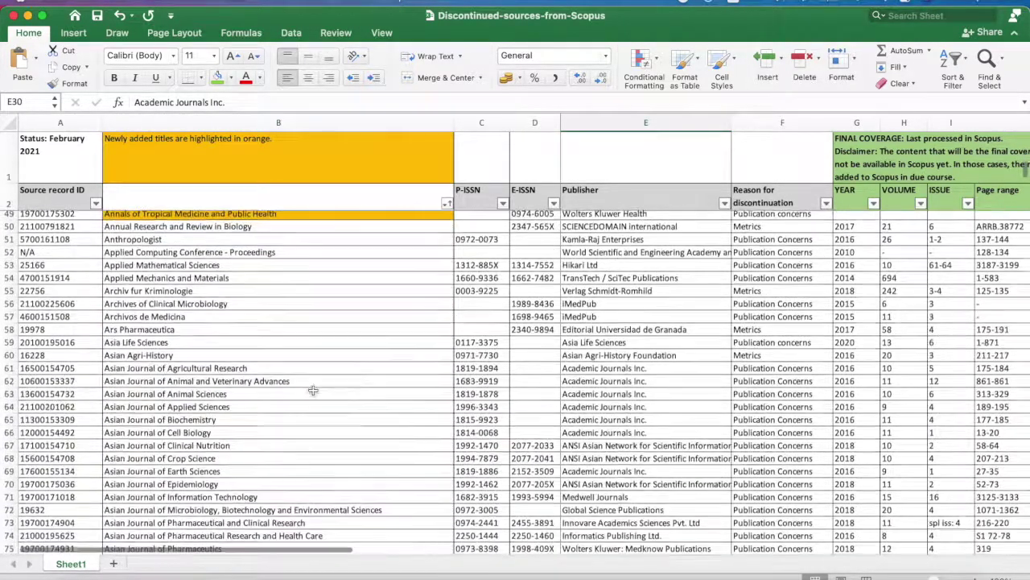
pyautogui.scroll(-7, 313, 390)
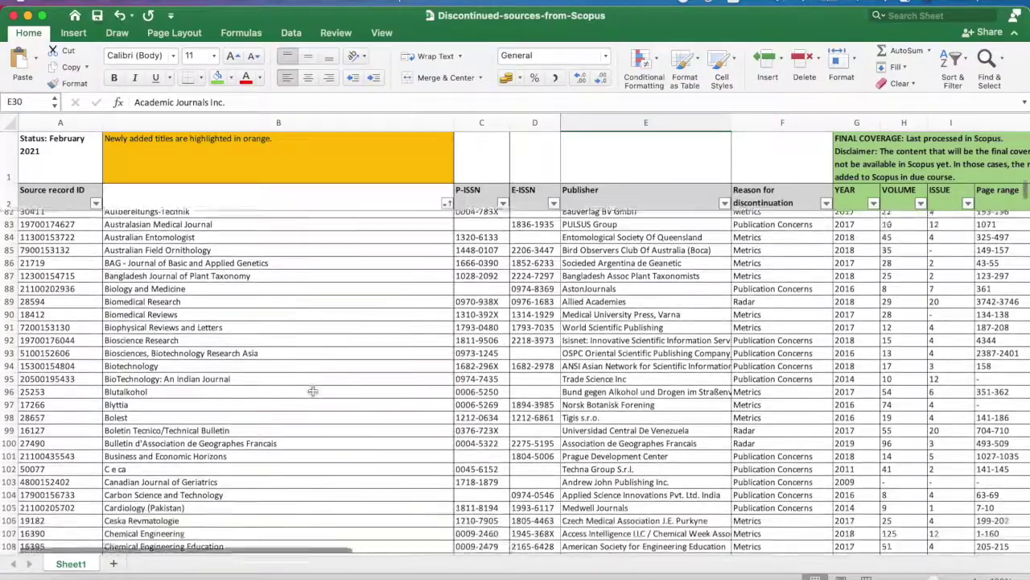
pyautogui.scroll(-9, 312, 390)
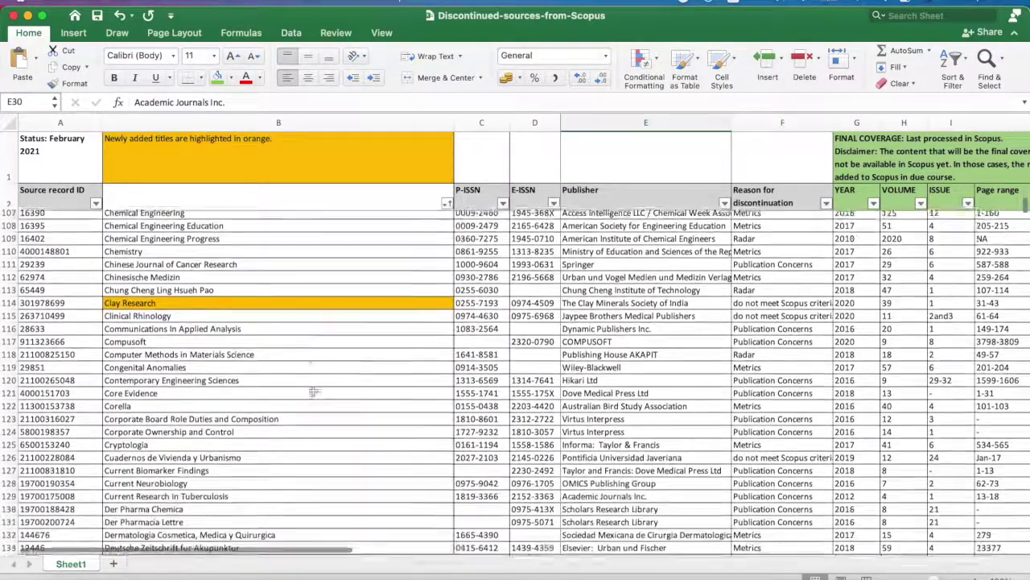
pyautogui.scroll(-9, 312, 389)
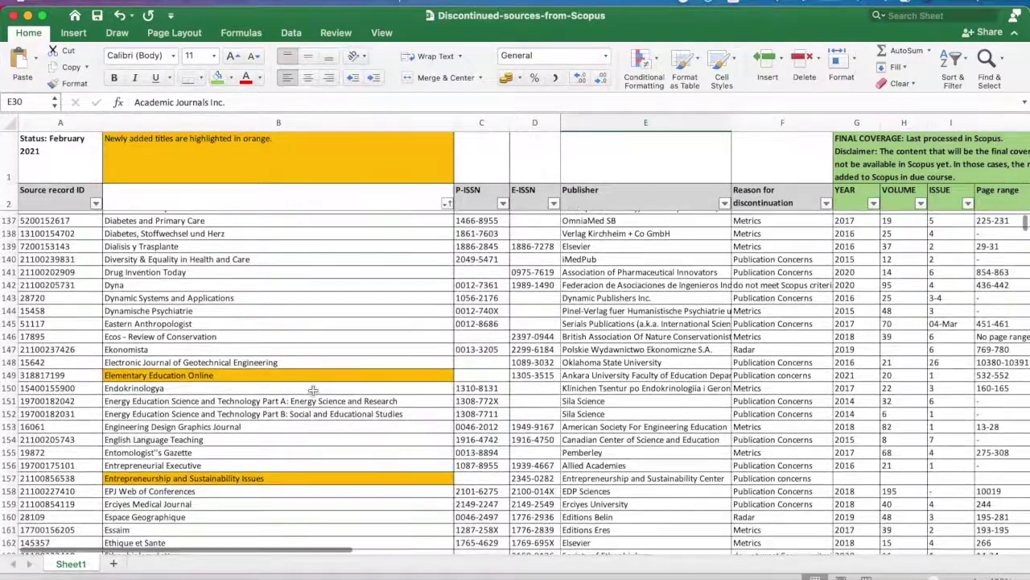
pyautogui.scroll(-5, 312, 390)
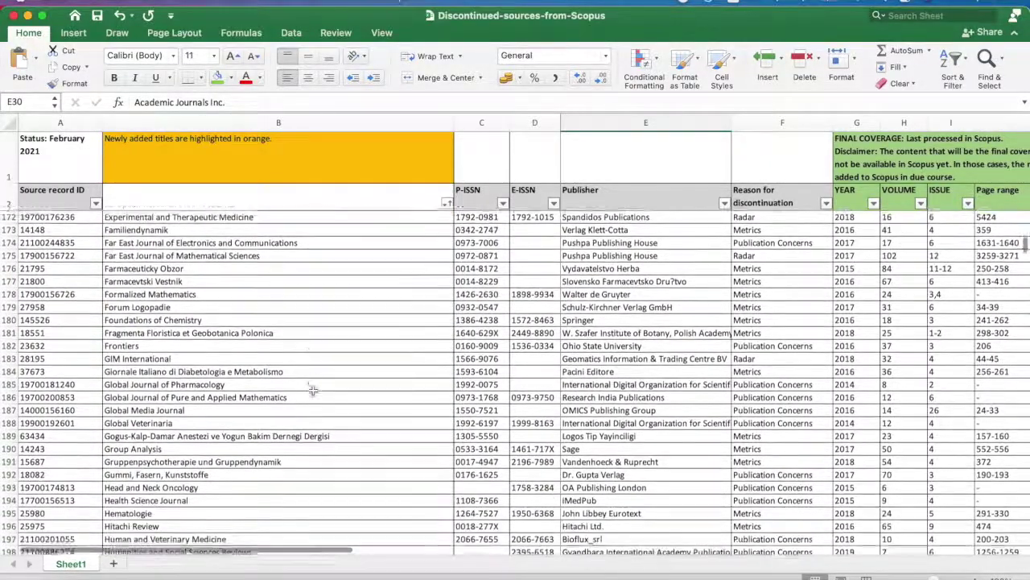
pyautogui.scroll(-2, 312, 390)
pyautogui.click(312, 390)
# Examine the Hitachi Review entry and the Indian Journal titles that follow it.
pyautogui.scroll(-4, 272, 402)
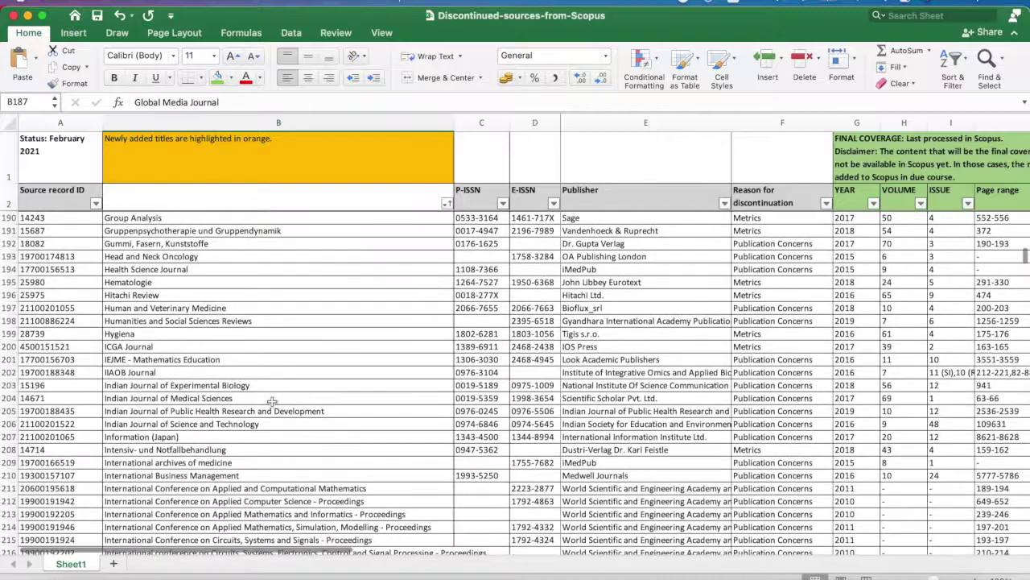
pyautogui.click(193, 296)
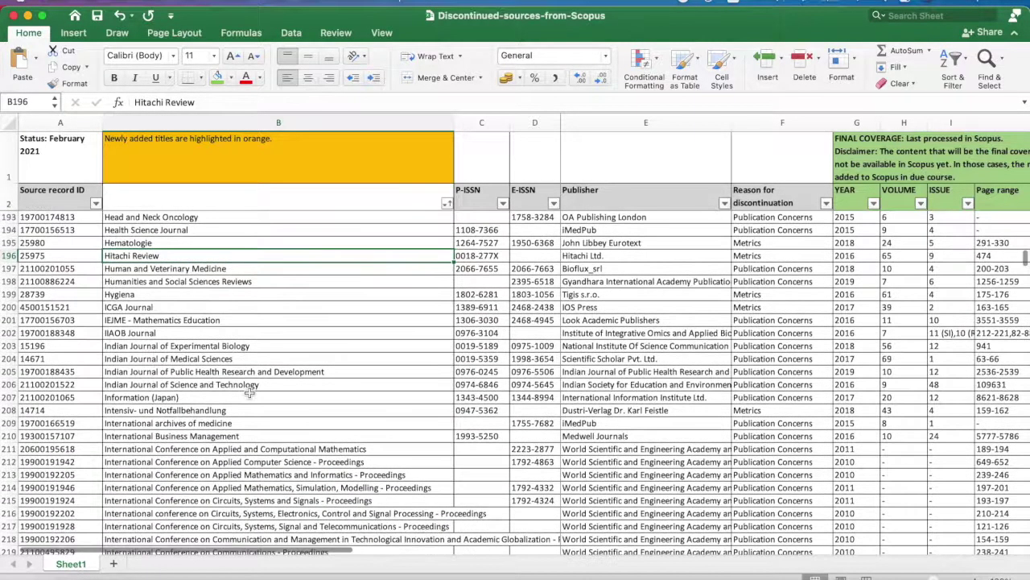
pyautogui.scroll(-3, 210, 438)
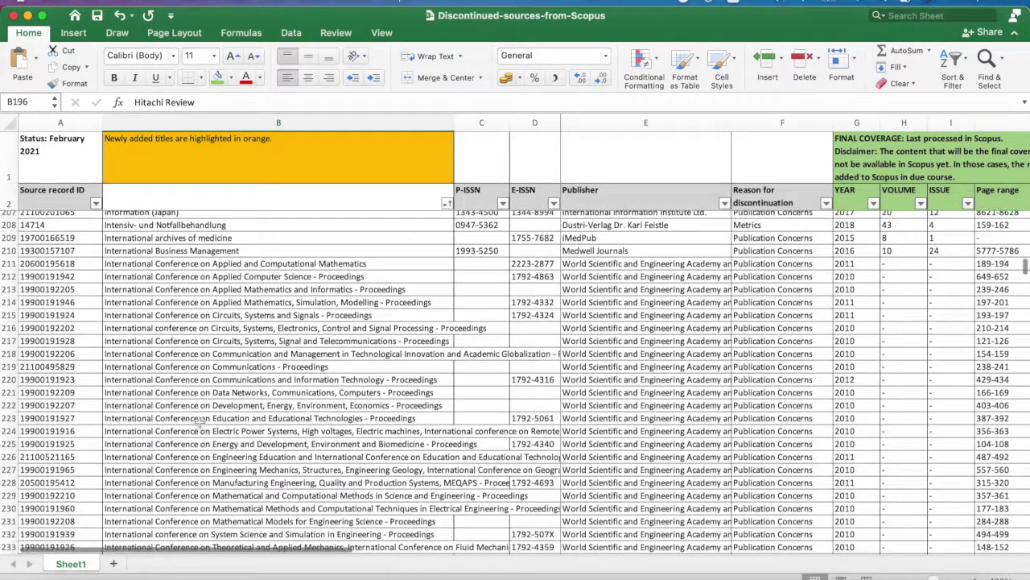
# Review the International Conference proceedings entries, including those on Communications and Information Technology and on Energy and Development, Environment and Biomedicine.
pyautogui.click(197, 415)
pyautogui.scroll(-1, 198, 415)
pyautogui.click(202, 330)
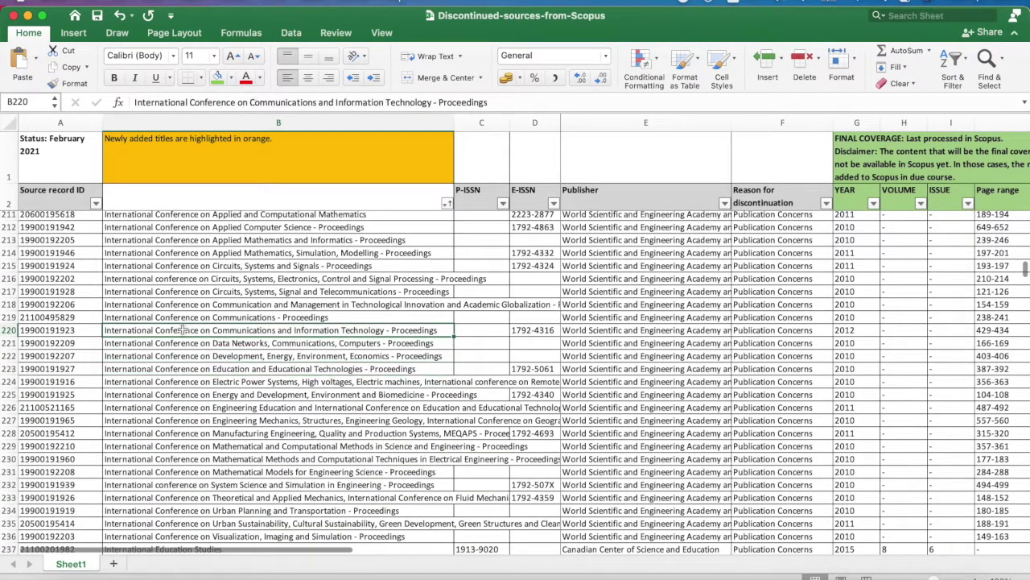
pyautogui.click(224, 317)
pyautogui.click(222, 394)
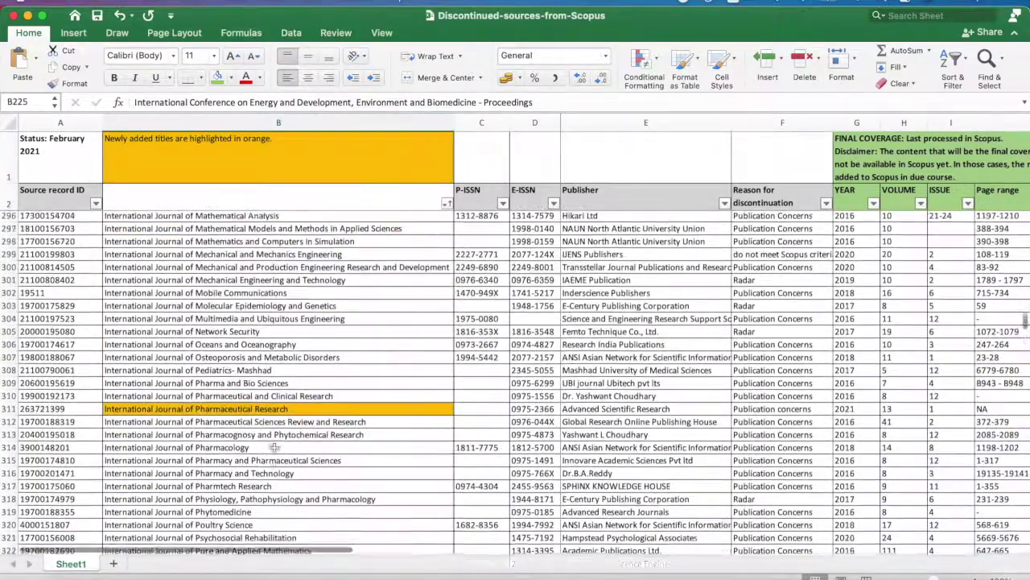
# Browse past the International Journal titles and check the entry Journal for the Education of Gifted Young Scientists.
pyautogui.scroll(-10, 271, 448)
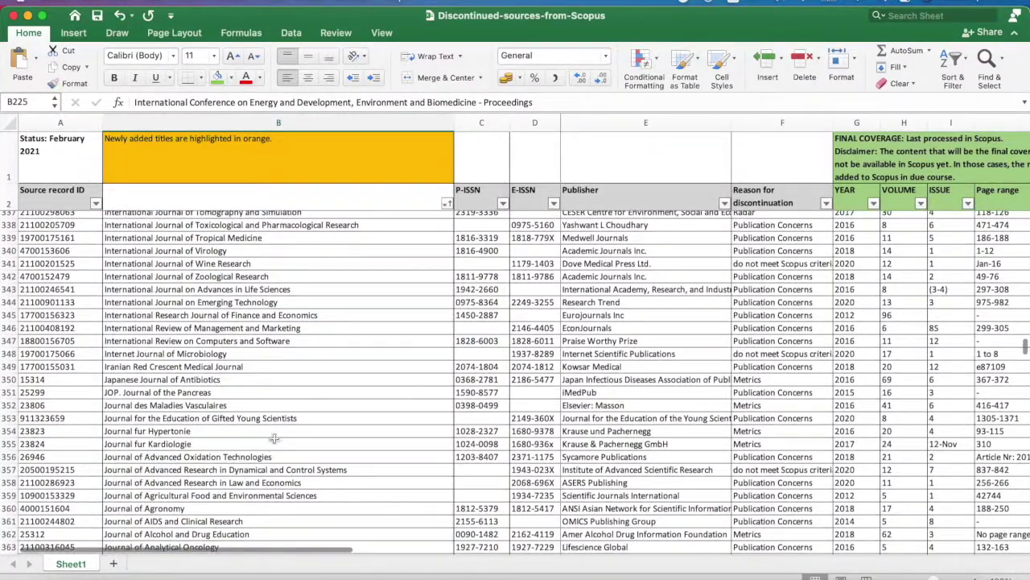
pyautogui.click(291, 418)
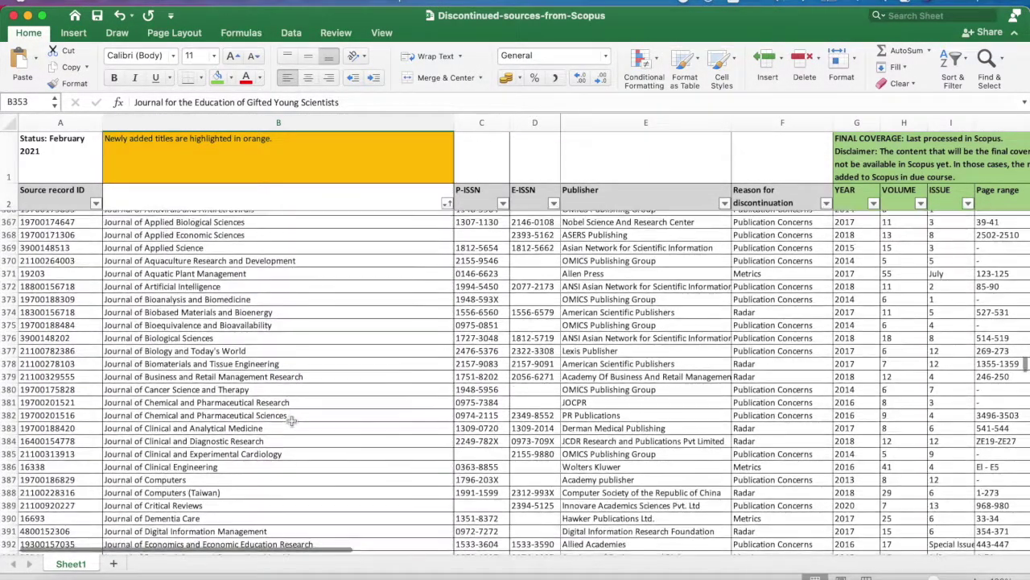
# Return to the start of the list and examine the P-ISSN of Acta Medica Nagasakiensia and the E-ISSN of Academy of Marketing Studies Journal.
pyautogui.scroll(20, 292, 421)
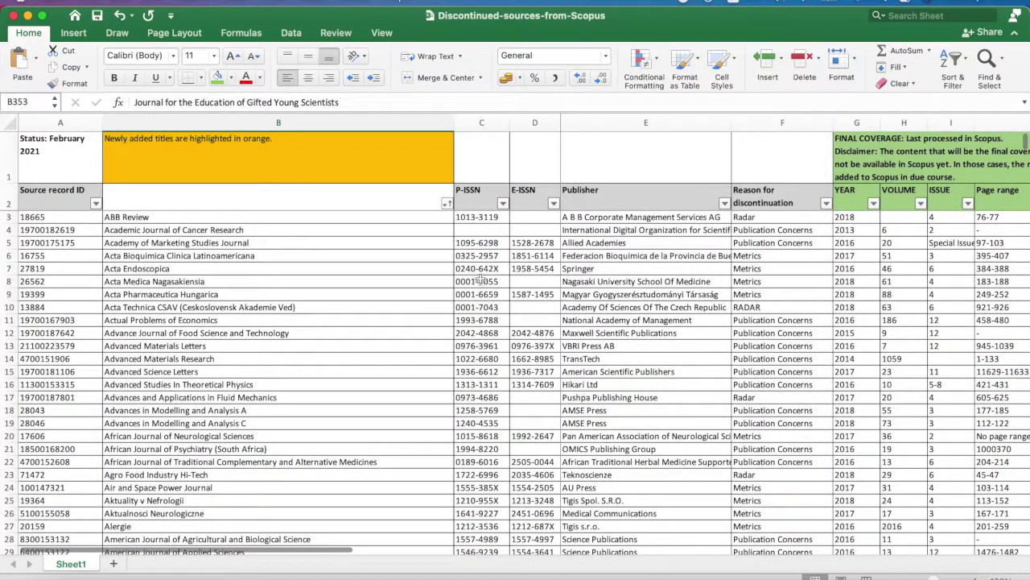
pyautogui.click(480, 281)
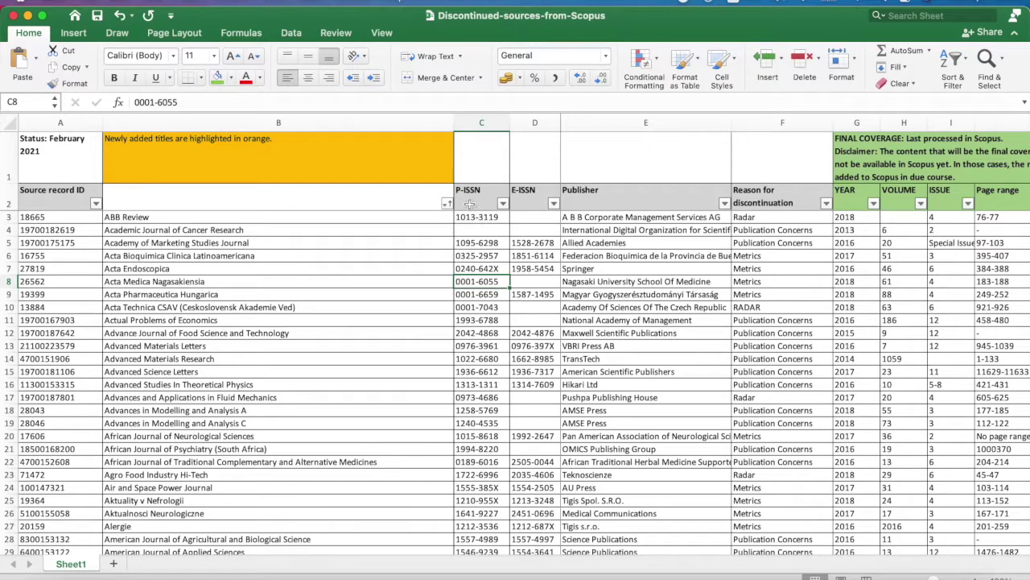
pyautogui.click(530, 243)
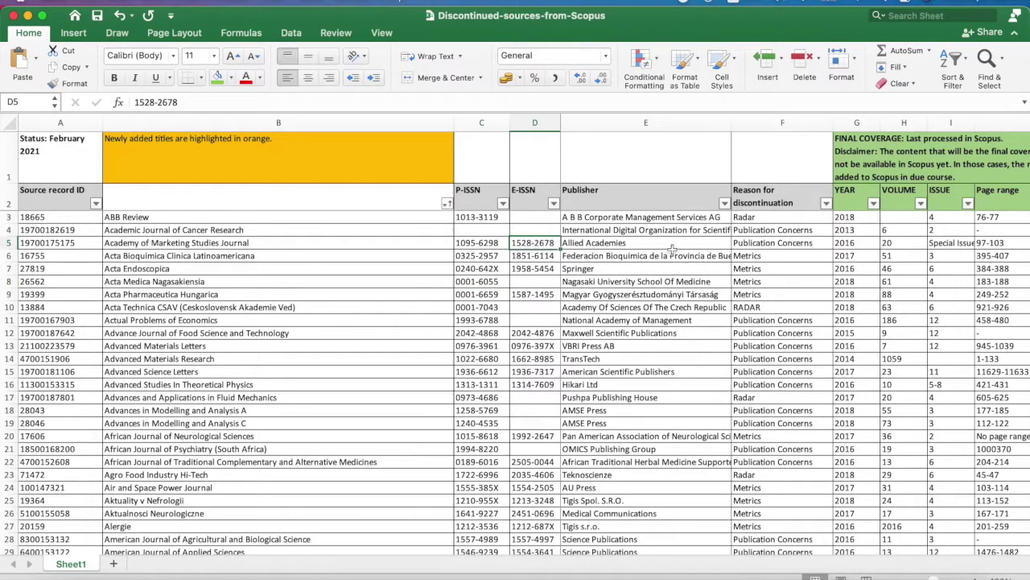
# Look through the publishers and discontinuation reasons of the titles down to the Asian Journal entries.
pyautogui.scroll(-7, 633, 359)
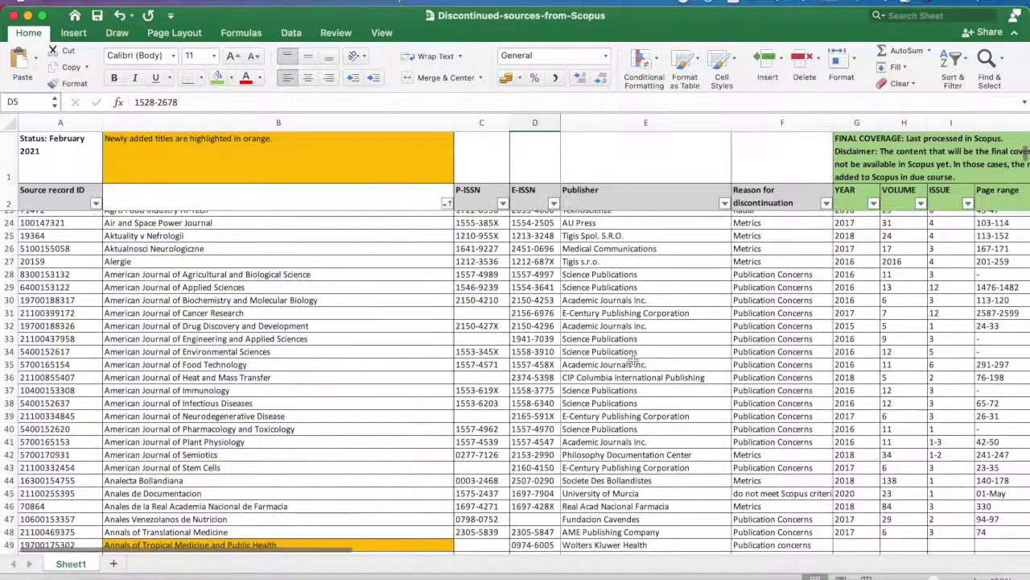
pyautogui.scroll(-6, 634, 402)
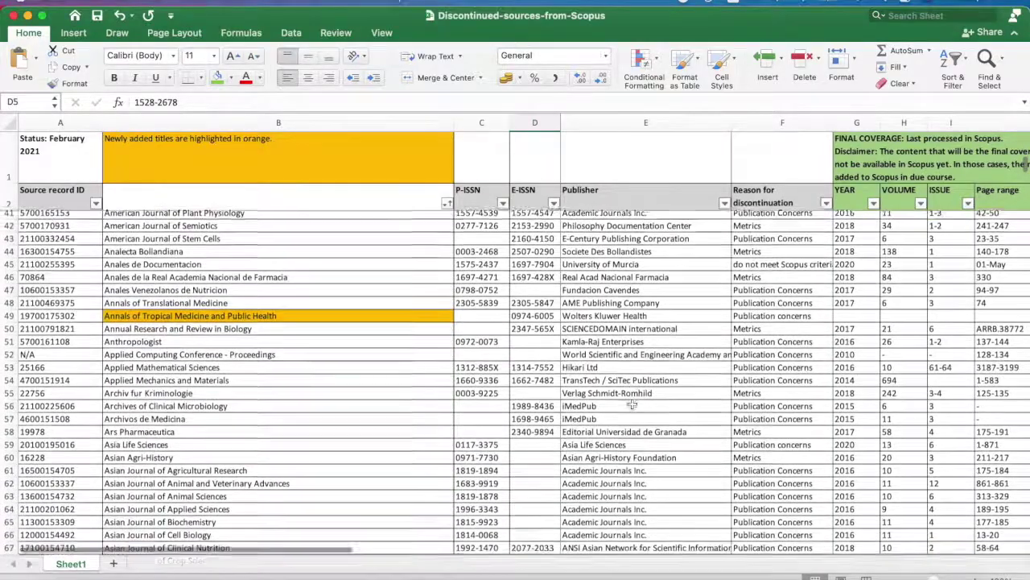
pyautogui.scroll(-2, 623, 477)
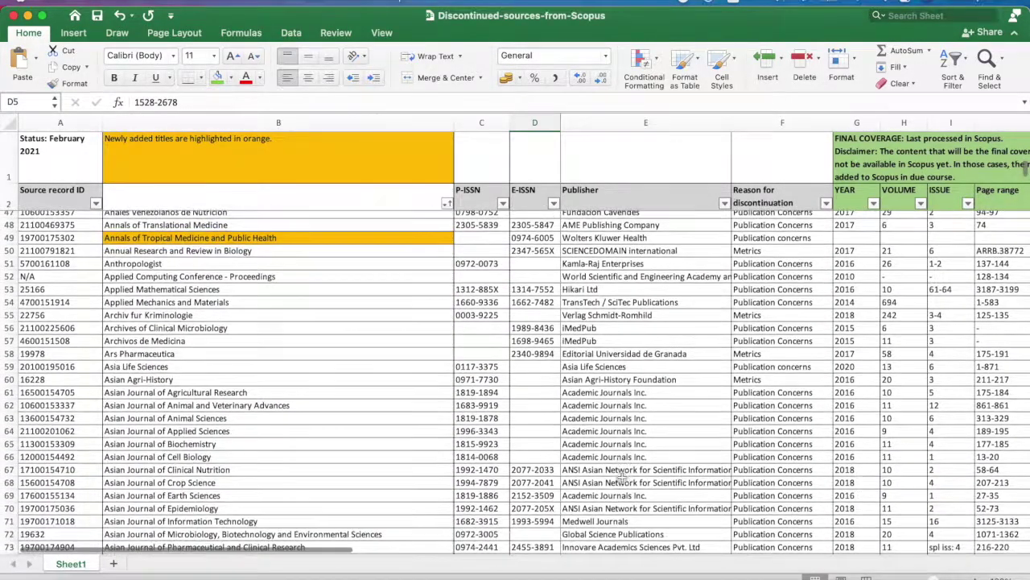
# Return to the start of the list and check the discontinuation reasons of Academy of Marketing Studies Journal, Acta Medica Nagasakiensia and Advanced Materials Letters.
pyautogui.scroll(-15, 632, 413)
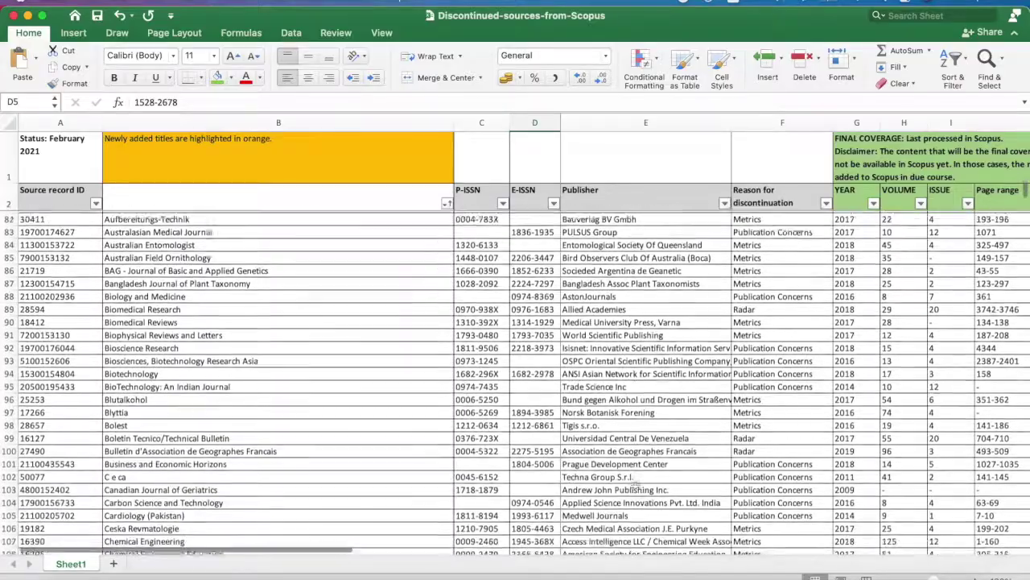
pyautogui.scroll(20, 635, 486)
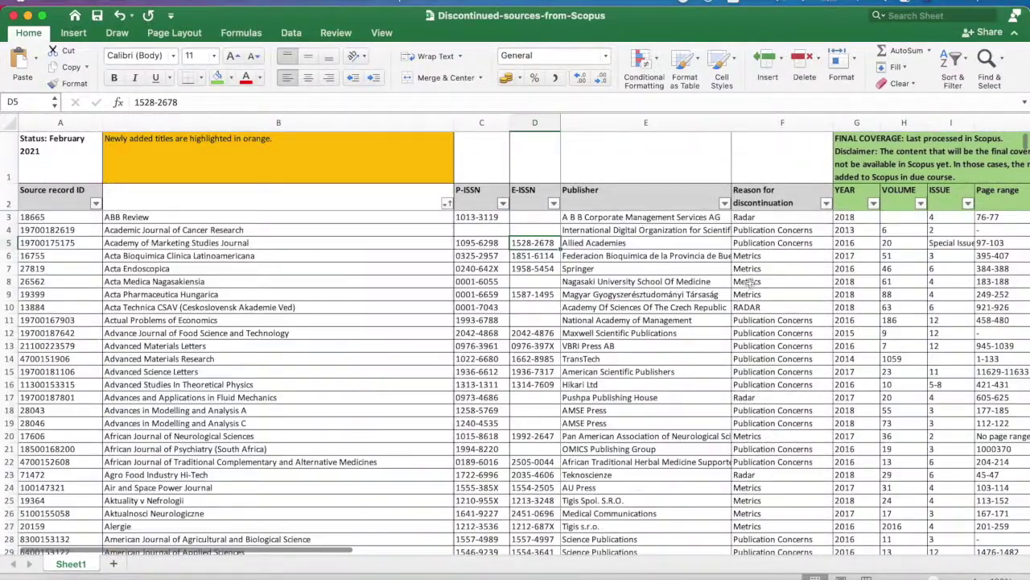
pyautogui.click(777, 244)
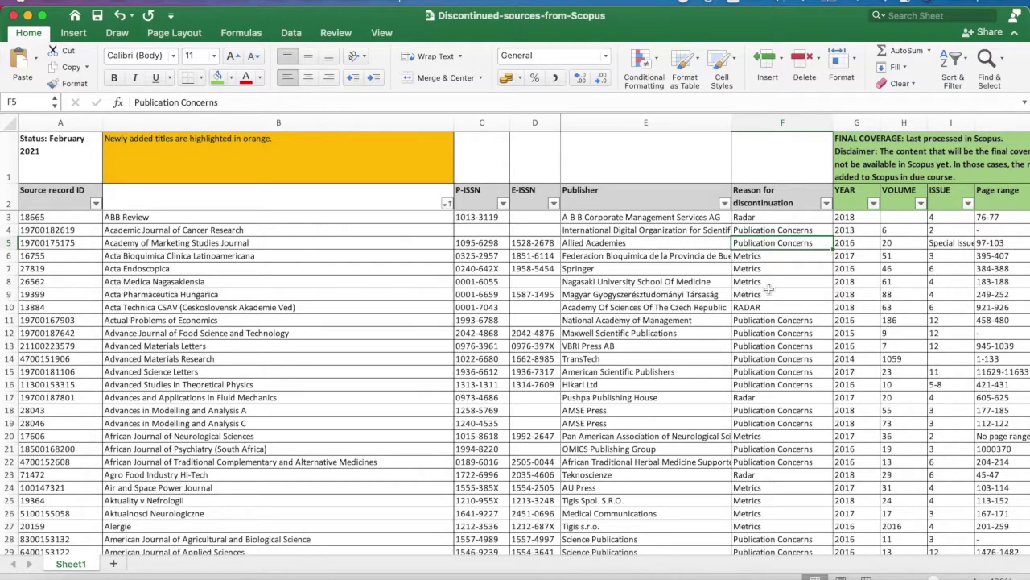
pyautogui.click(771, 281)
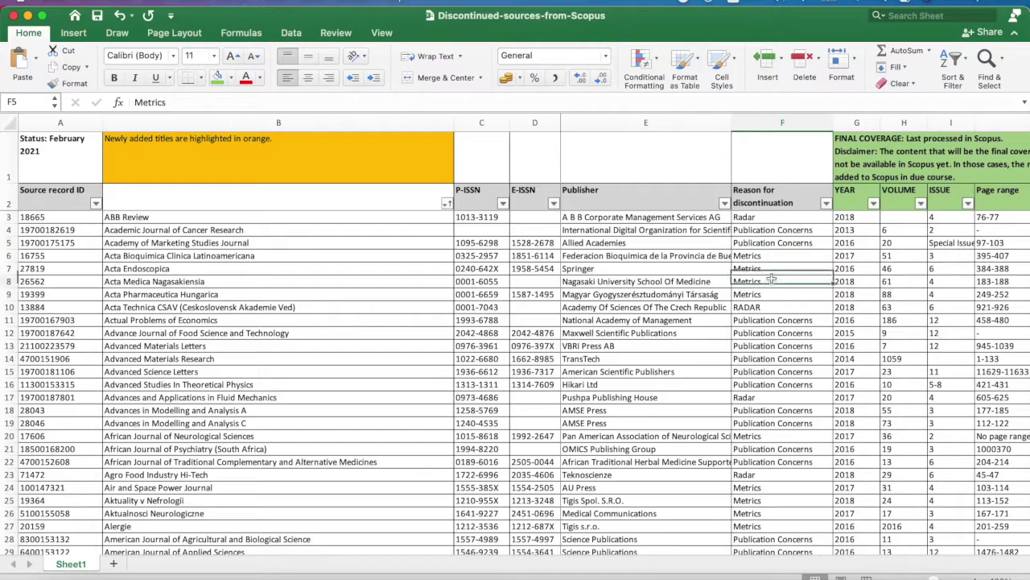
pyautogui.click(777, 231)
pyautogui.click(779, 347)
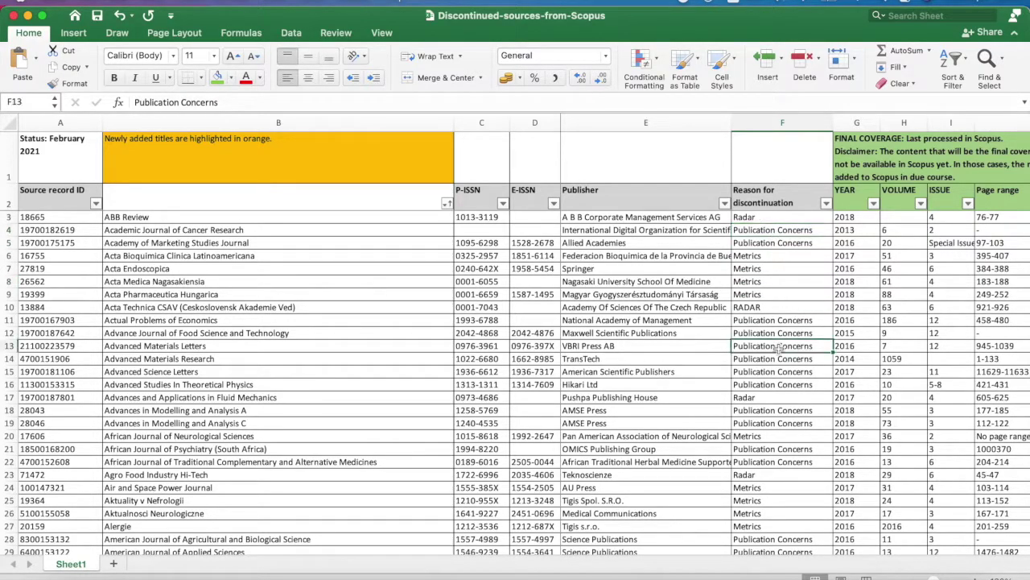
# Look through the discontinuation reasons of the American Journal titles and onward to the Clay Research and Clinical Rhinology entries.
pyautogui.scroll(-6, 779, 348)
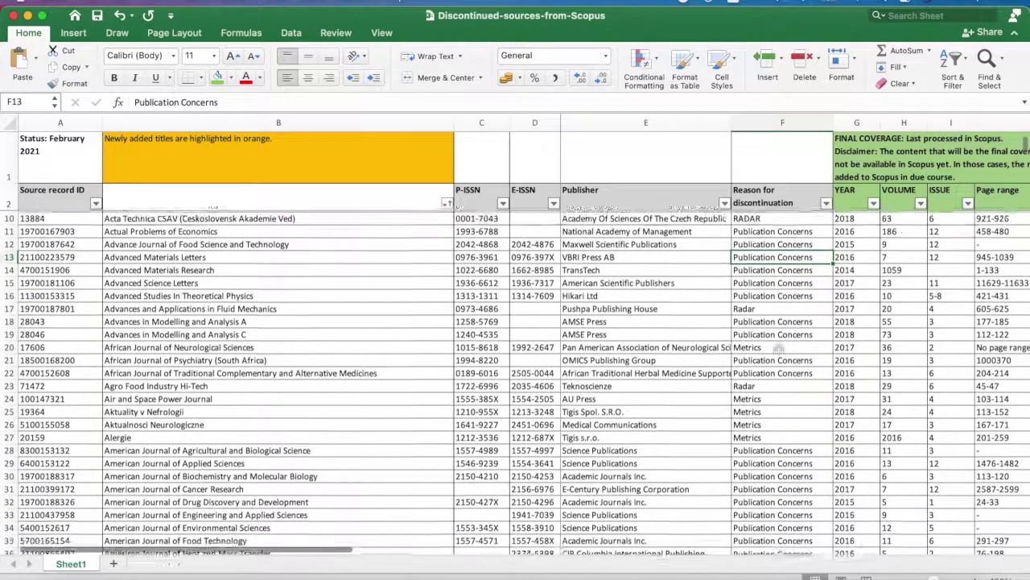
pyautogui.scroll(-4, 779, 348)
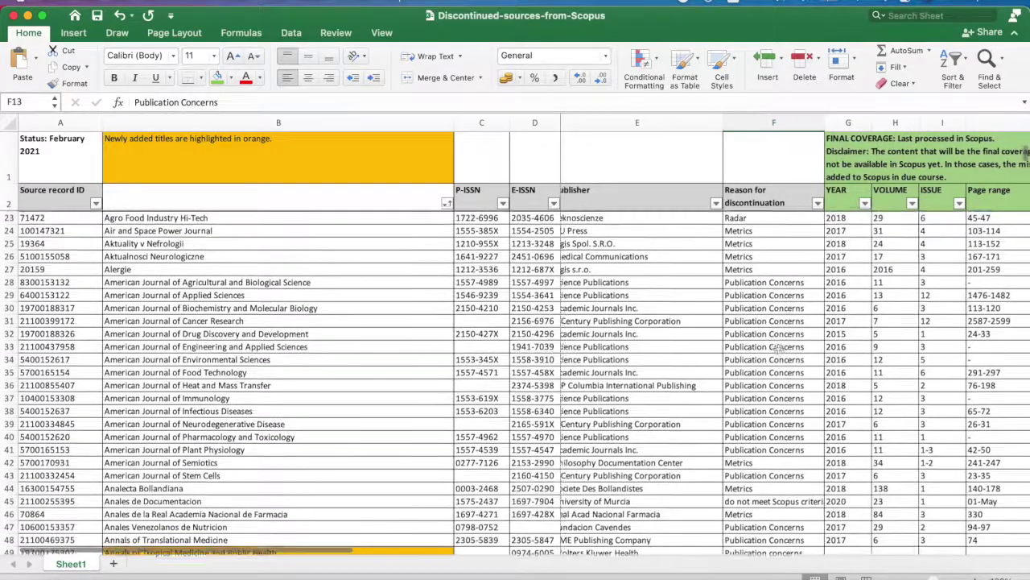
pyautogui.click(761, 407)
pyautogui.scroll(-4, 761, 407)
pyautogui.click(764, 363)
pyautogui.click(765, 376)
pyautogui.scroll(-4, 767, 384)
pyautogui.scroll(-5, 779, 467)
pyautogui.scroll(-12, 779, 467)
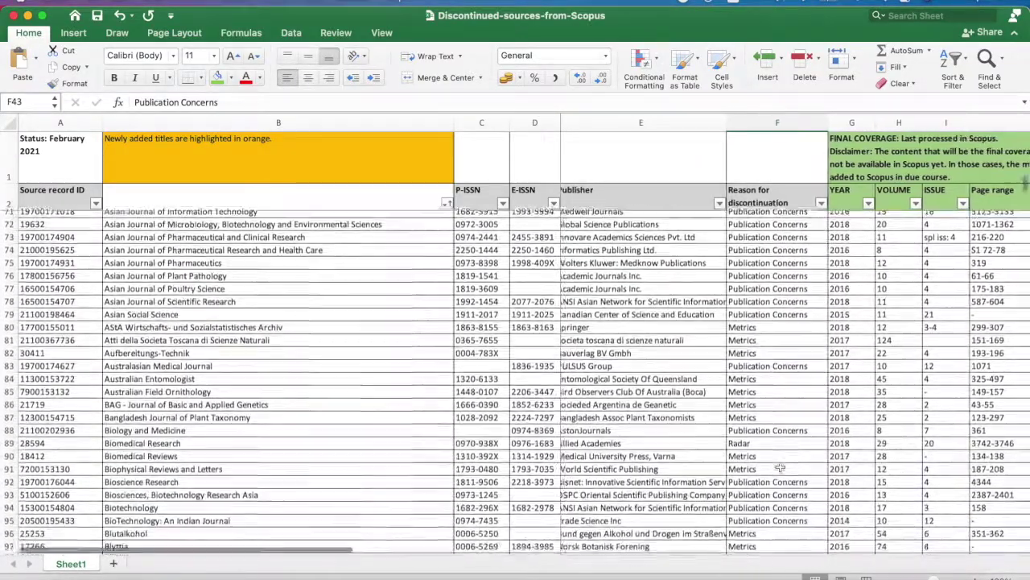
pyautogui.scroll(-9, 779, 466)
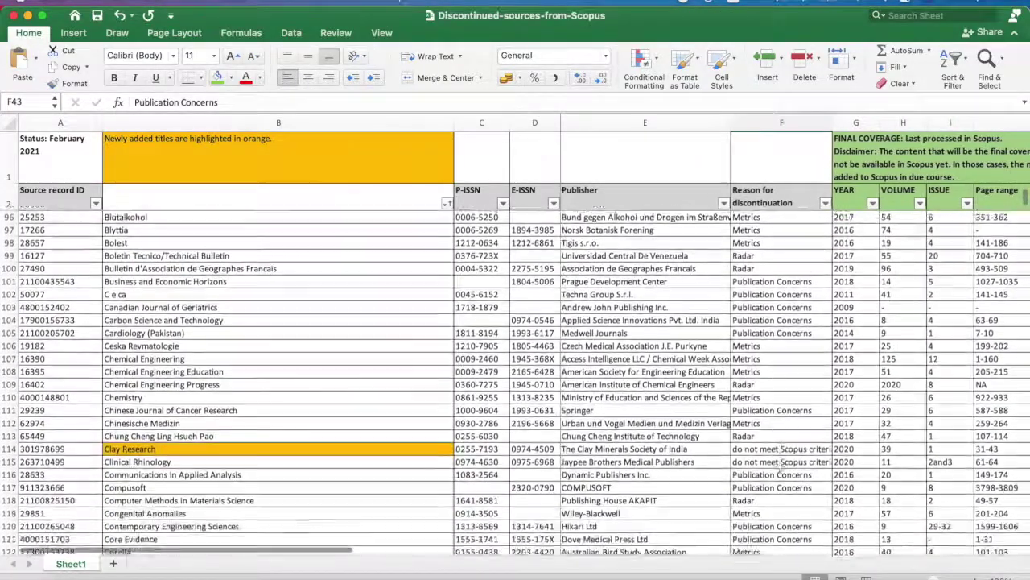
# Return to the first titles and examine the final coverage years, including those of ABB Review, Acta Technica CSAV and Advanced Science Letters.
pyautogui.scroll(20, 779, 467)
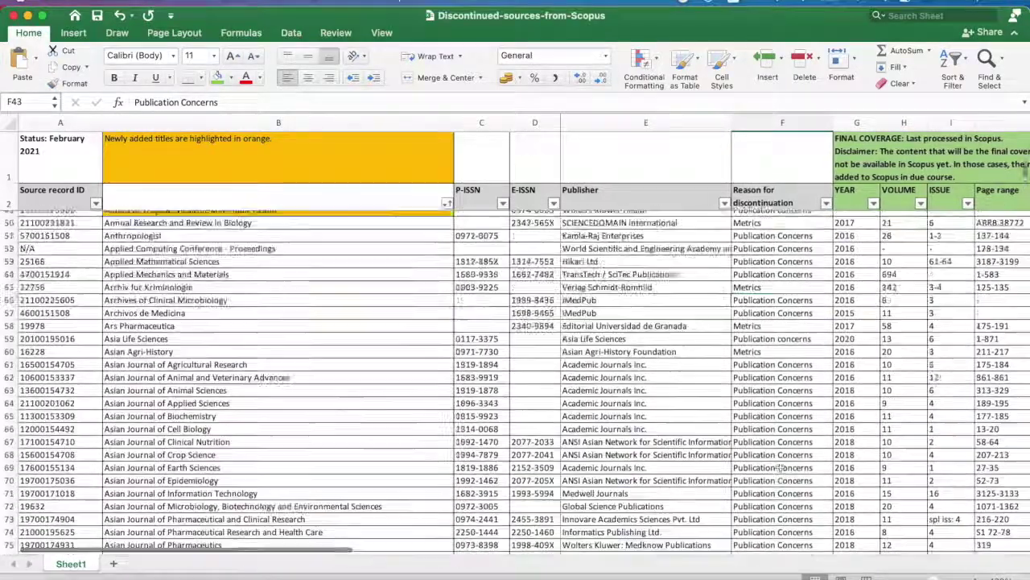
pyautogui.click(860, 221)
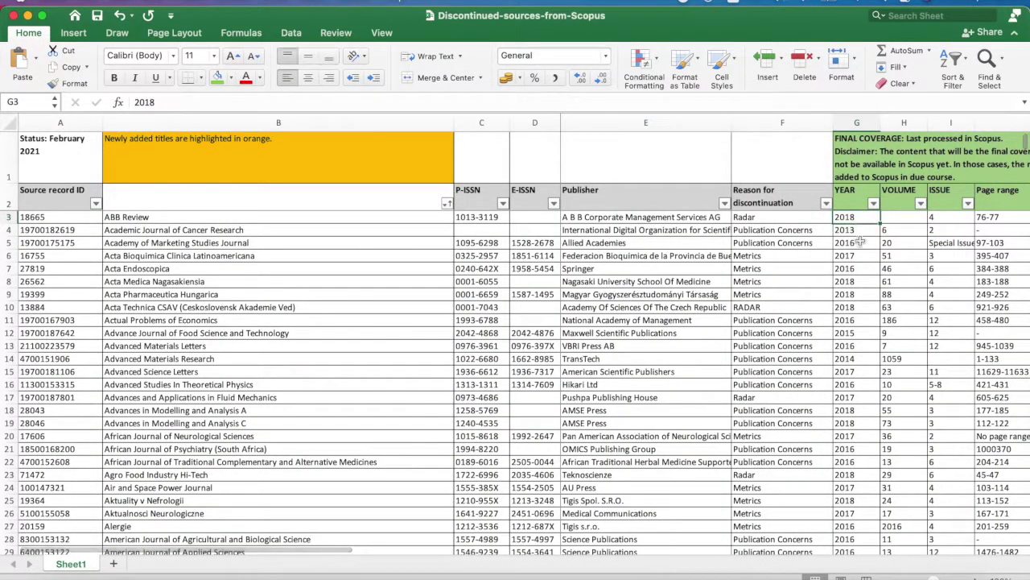
pyautogui.hscroll(2, 839, 263)
pyautogui.hscroll(5, 838, 262)
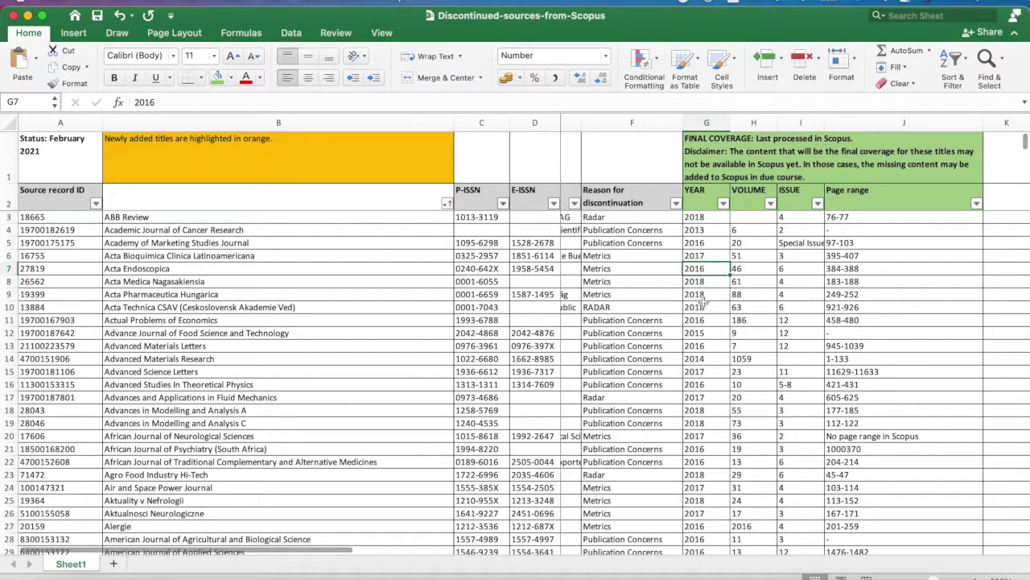
pyautogui.click(708, 307)
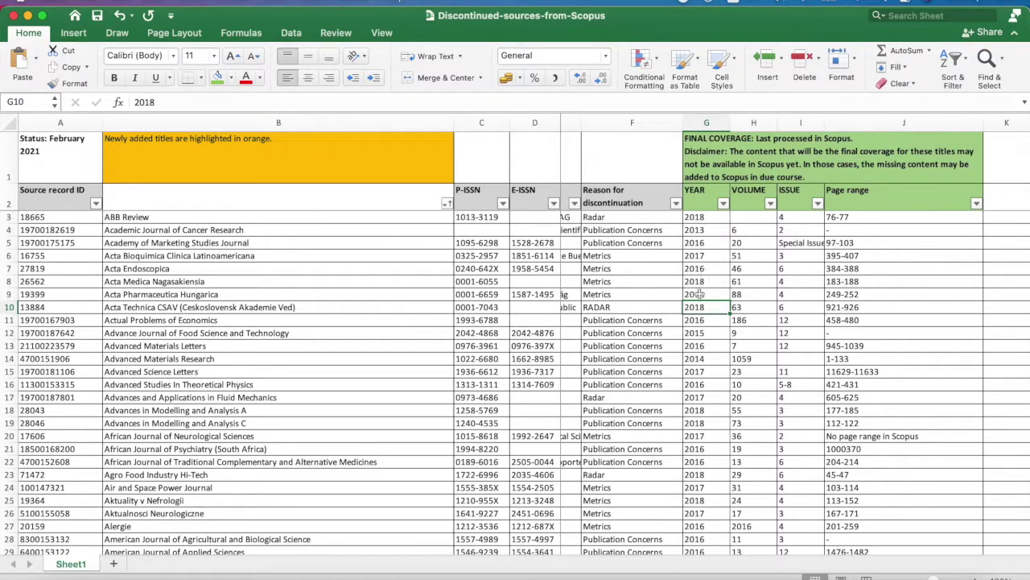
pyautogui.moveTo(701, 291); pyautogui.dragTo(701, 295)
pyautogui.click(487, 247)
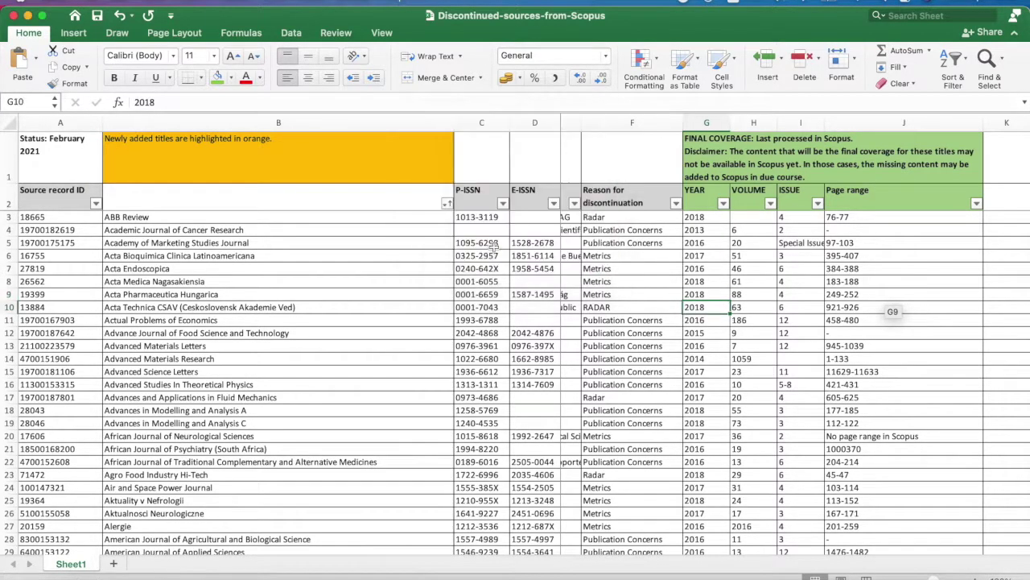
pyautogui.click(714, 371)
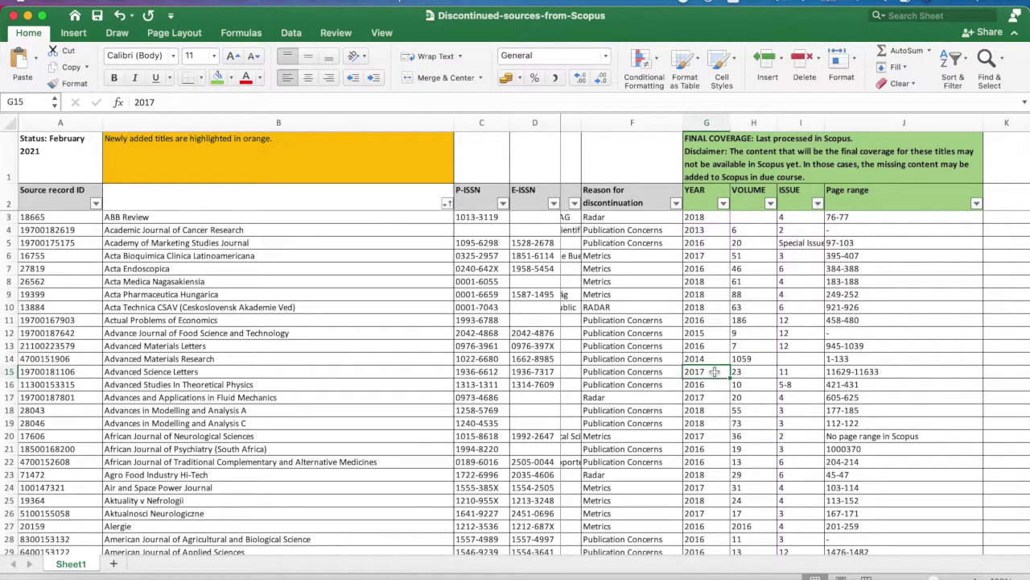
# Check the final coverage year, volume and issue of Advances in Modelling and Analysis C.
pyautogui.click(705, 424)
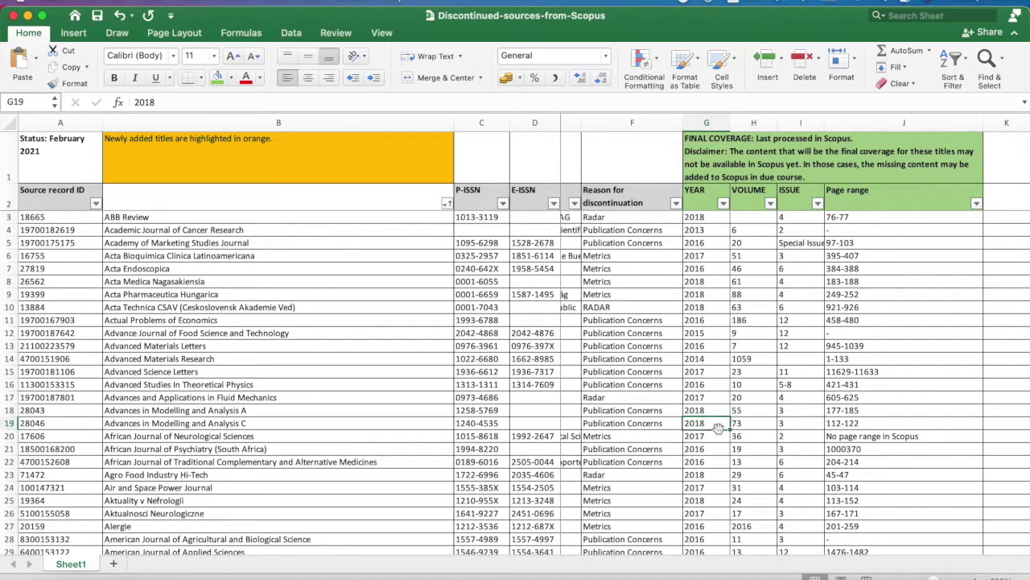
pyautogui.click(761, 423)
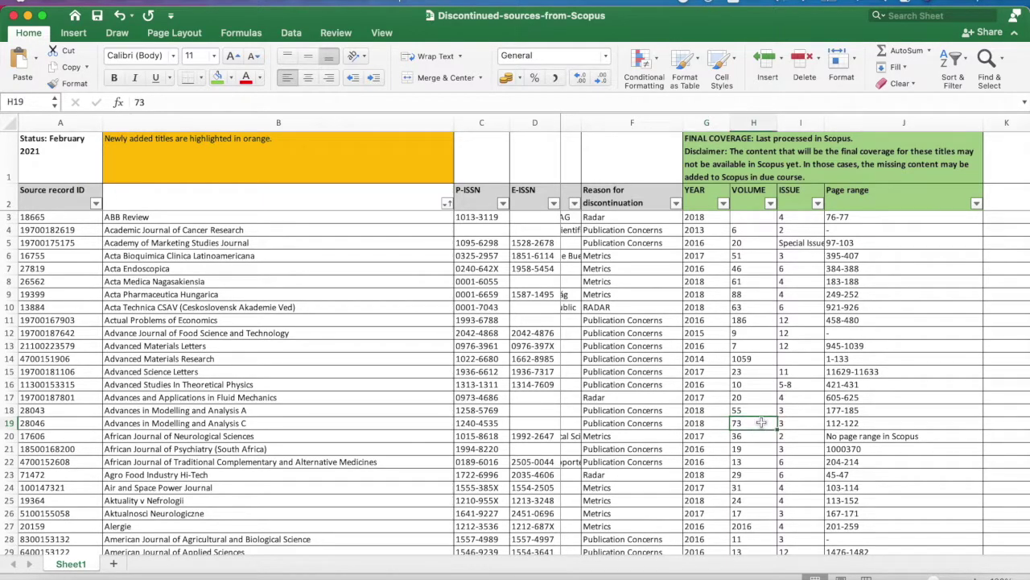
pyautogui.click(805, 420)
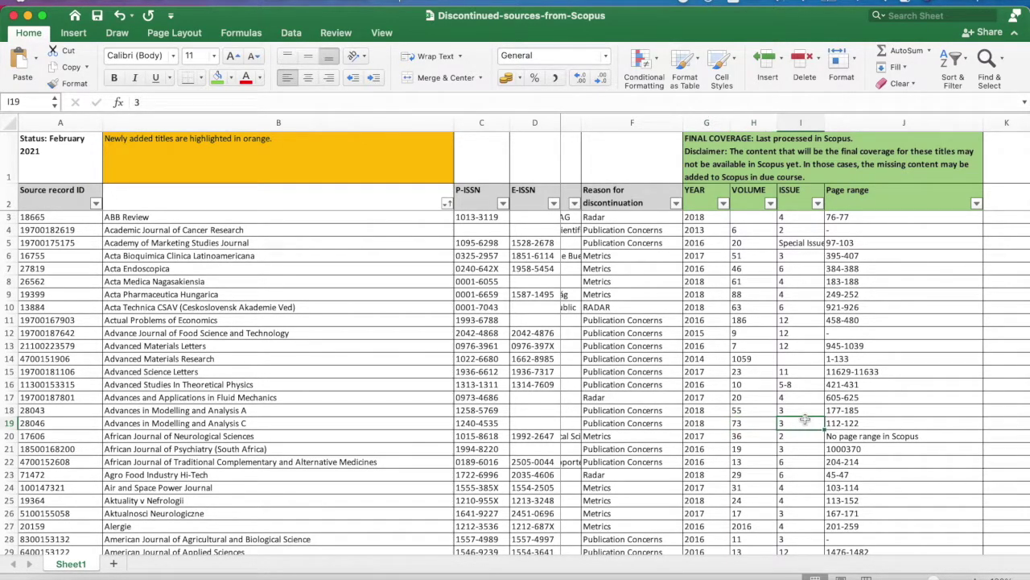
# Examine the last processed year, volume and issue of Anales de la Real Academia Nacional de Farmacia.
pyautogui.scroll(-7, 805, 420)
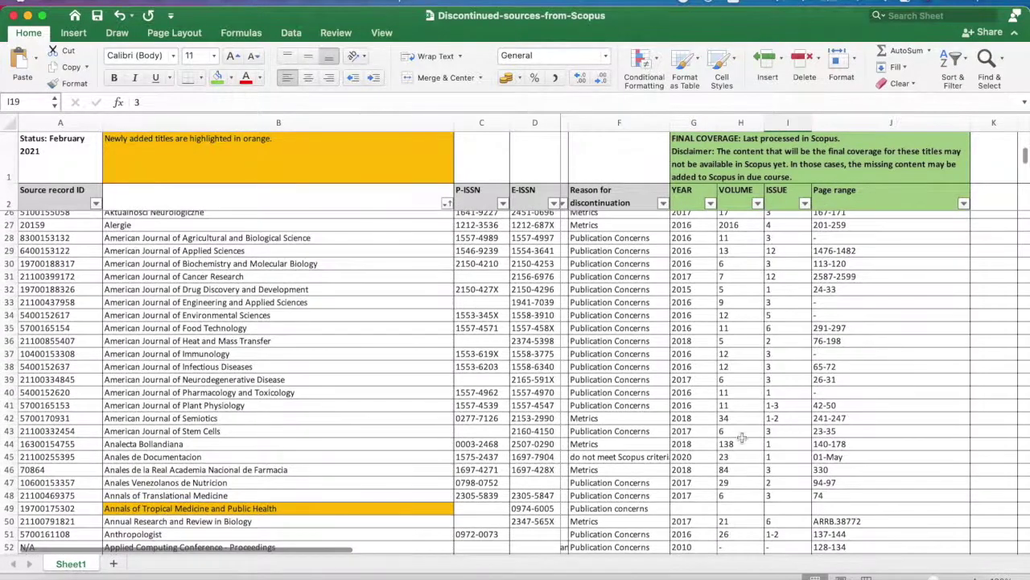
pyautogui.click(708, 482)
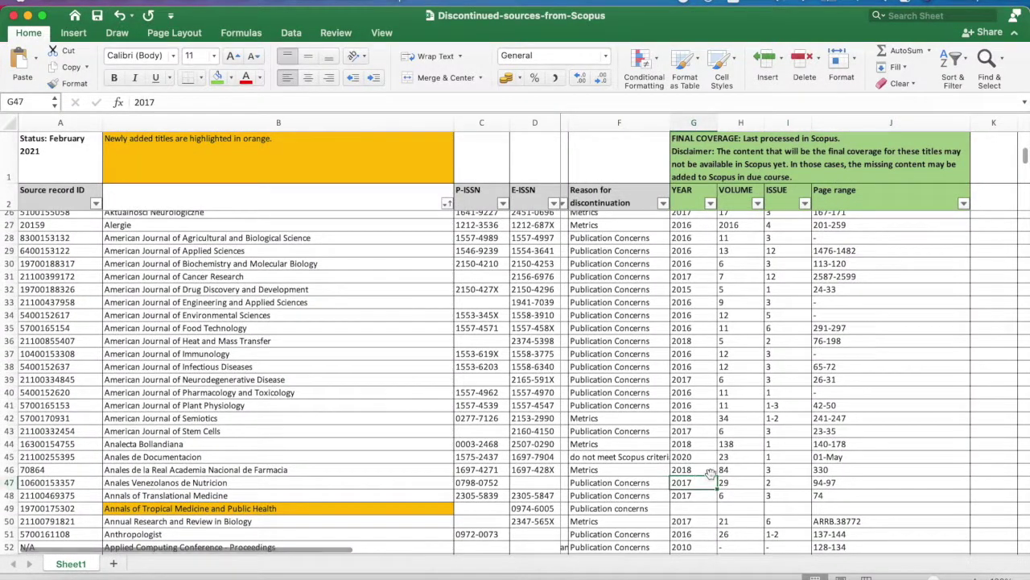
pyautogui.click(701, 468)
pyautogui.click(748, 469)
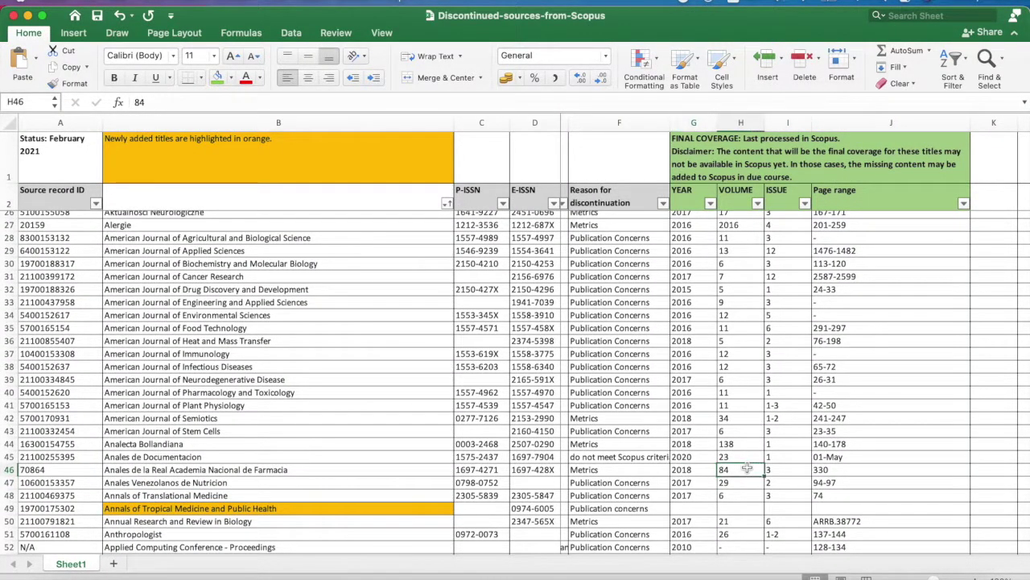
pyautogui.click(783, 468)
pyautogui.click(705, 472)
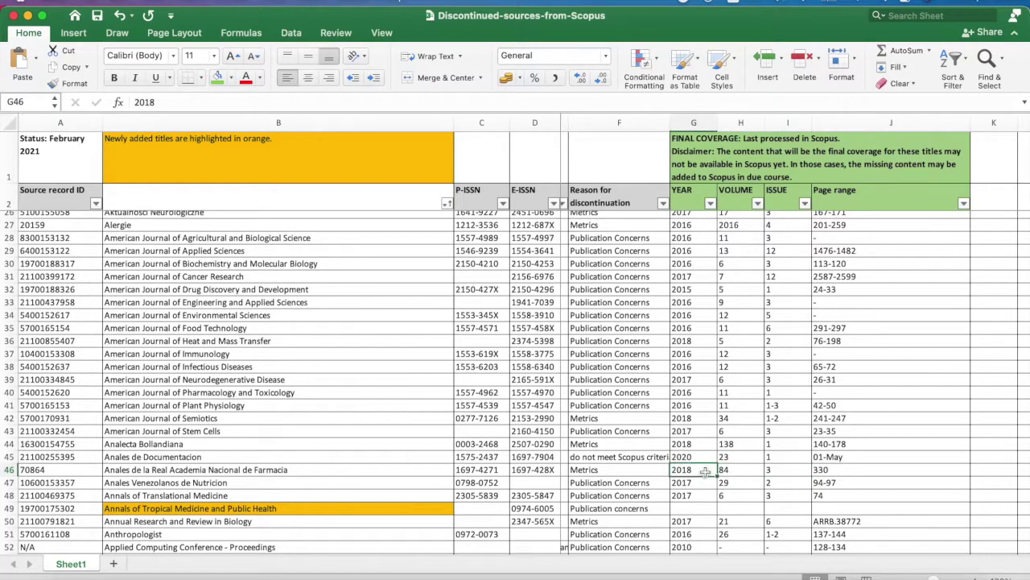
# Check the final coverage year, volume and issue of Asia Life Sciences and match them to its title.
pyautogui.scroll(-6, 425, 467)
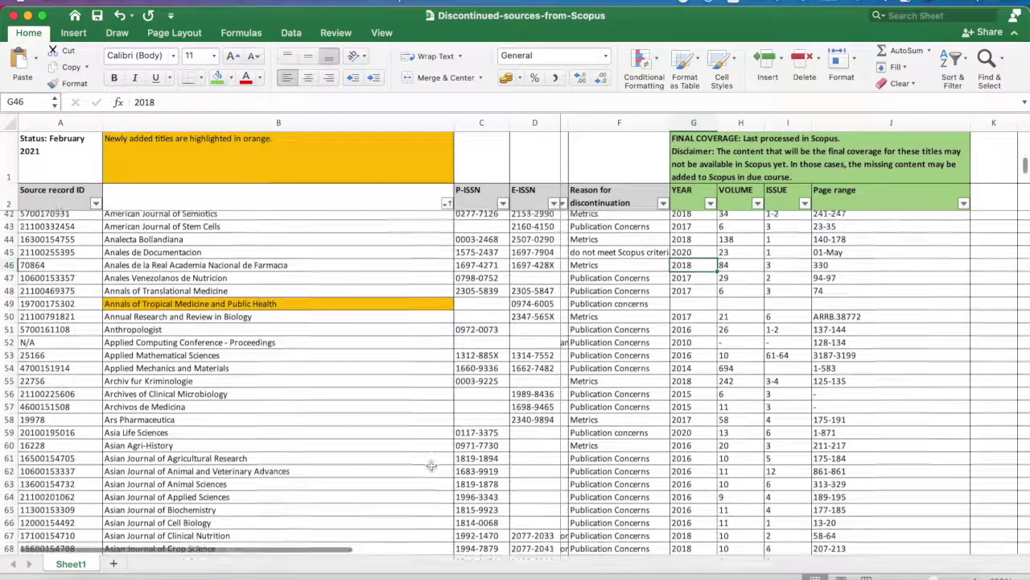
pyautogui.click(700, 390)
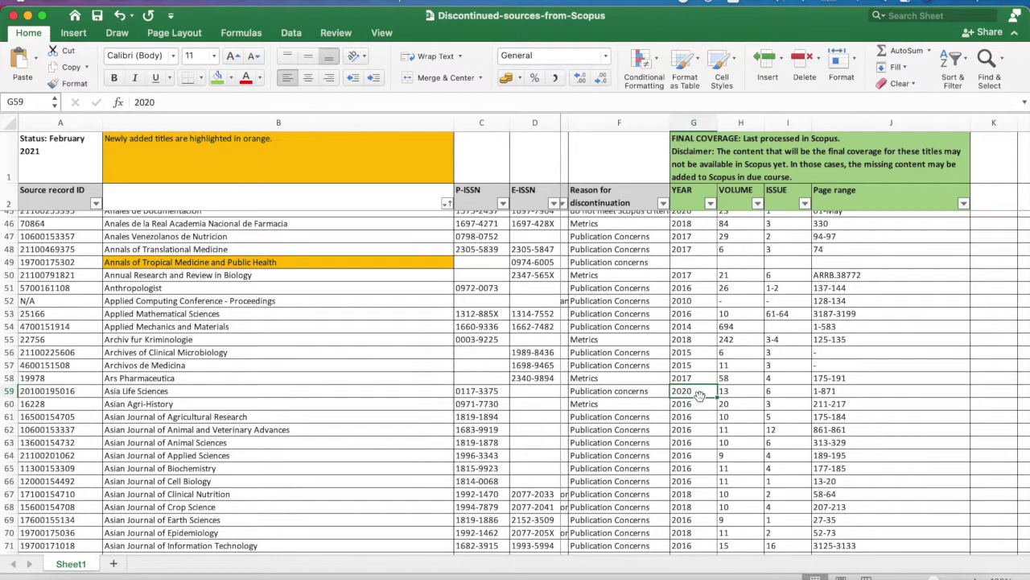
pyautogui.click(744, 393)
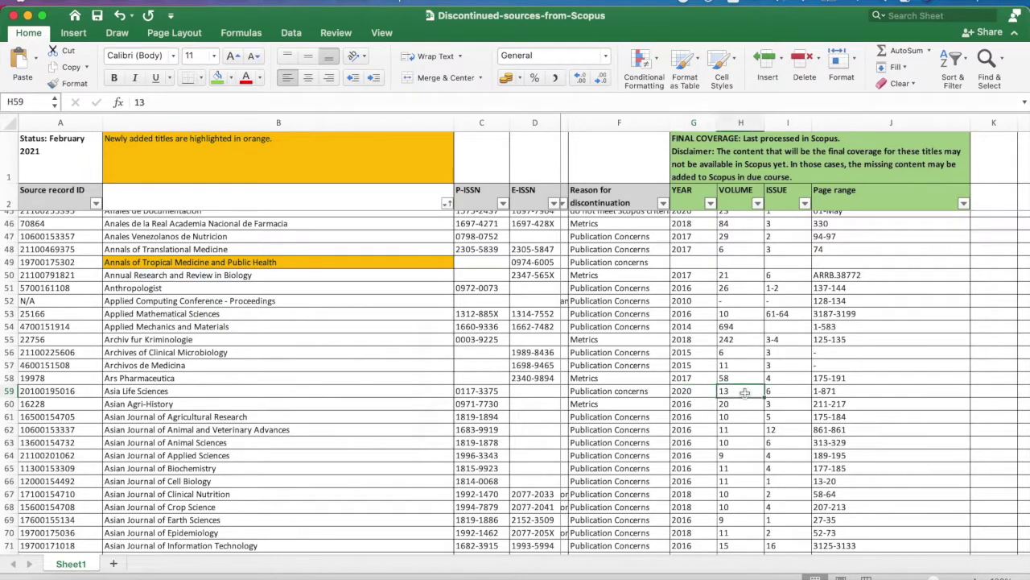
pyautogui.click(787, 395)
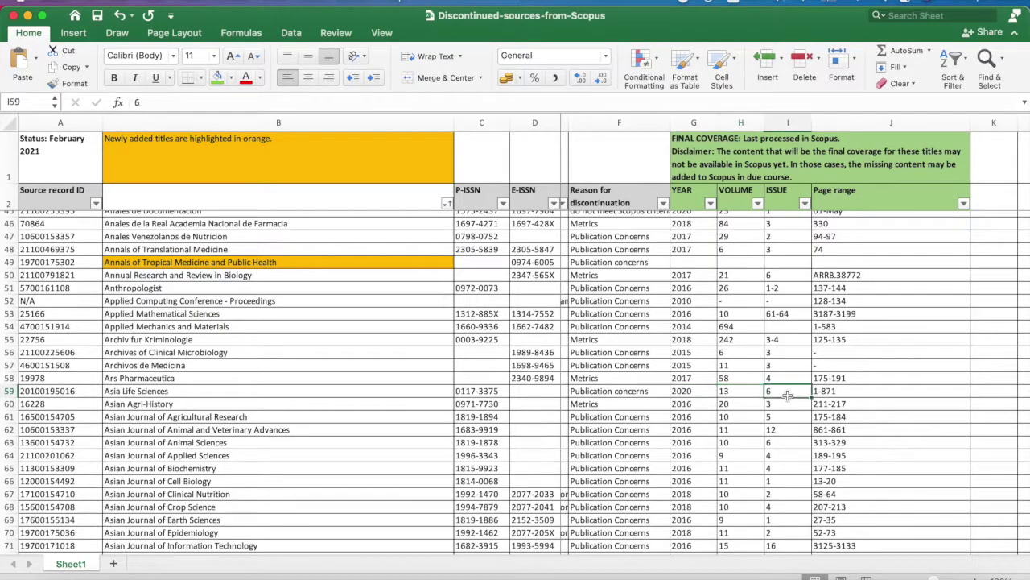
pyautogui.scroll(-5, 787, 394)
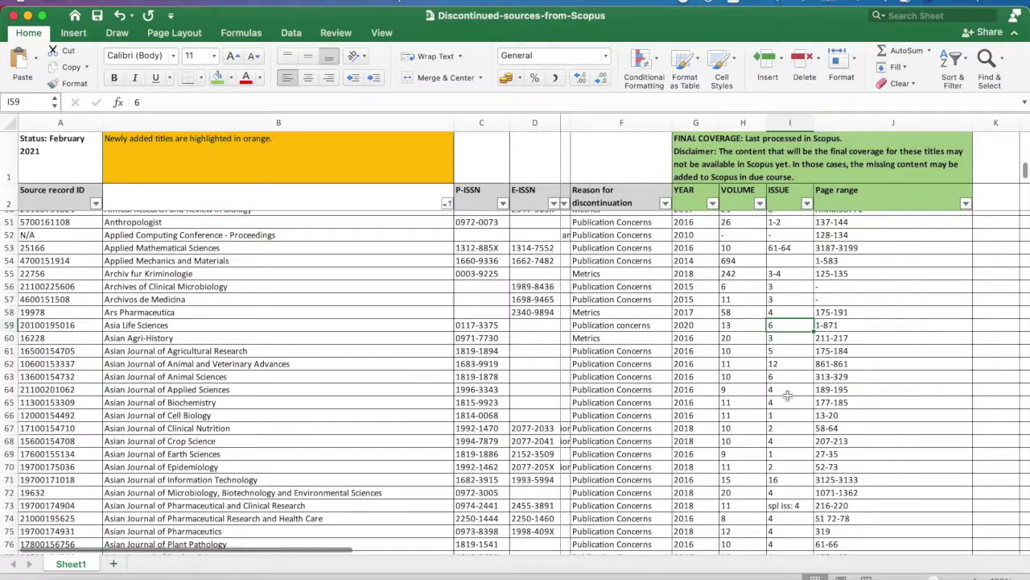
pyautogui.click(698, 326)
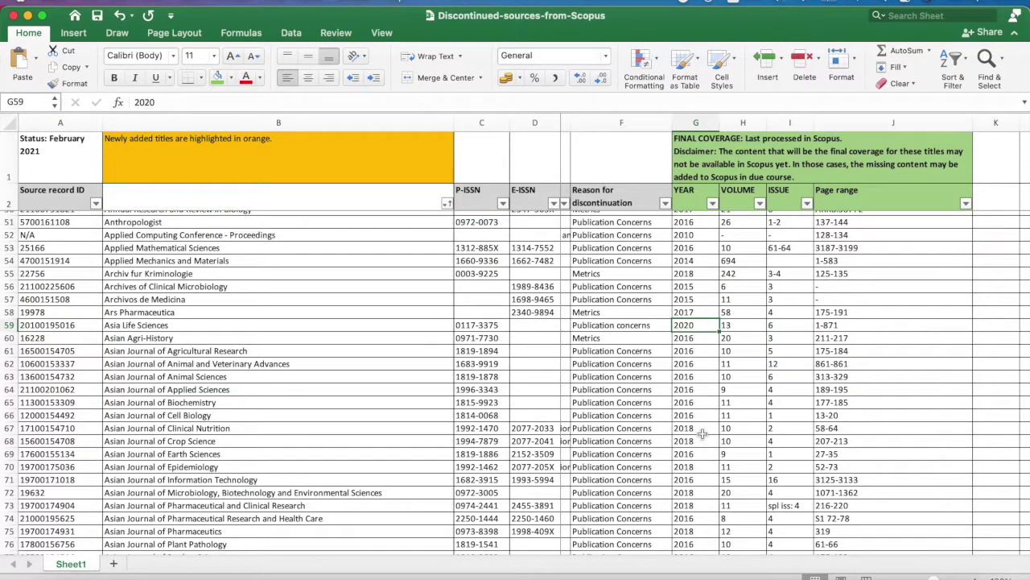
pyautogui.scroll(3, 702, 434)
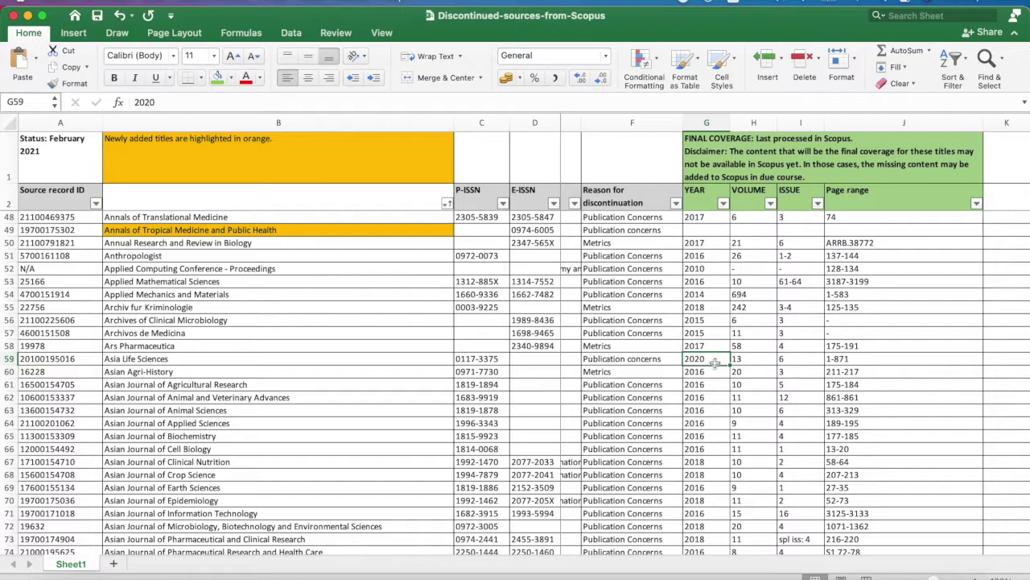
pyautogui.scroll(-1, 697, 429)
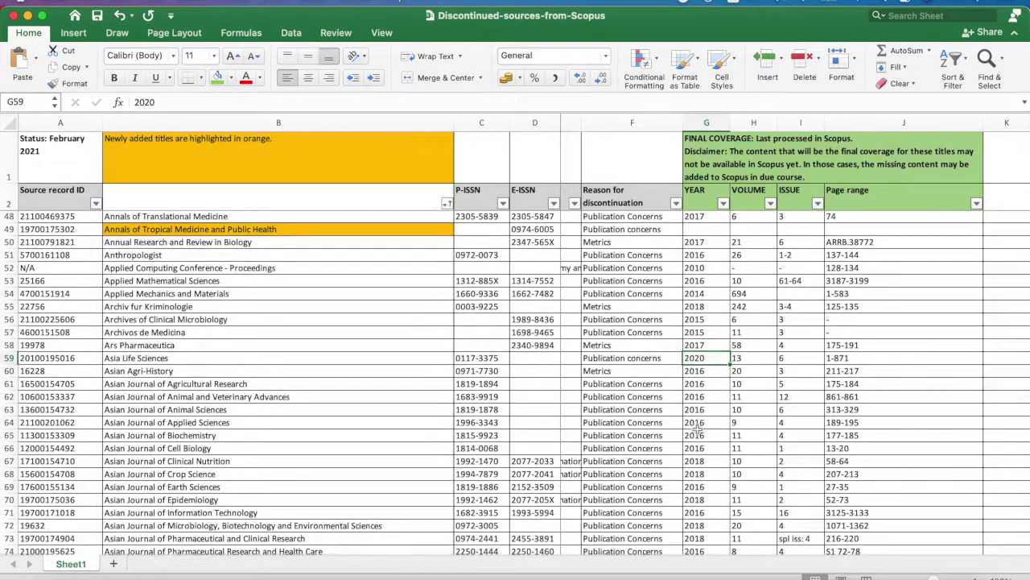
pyautogui.scroll(1, 697, 429)
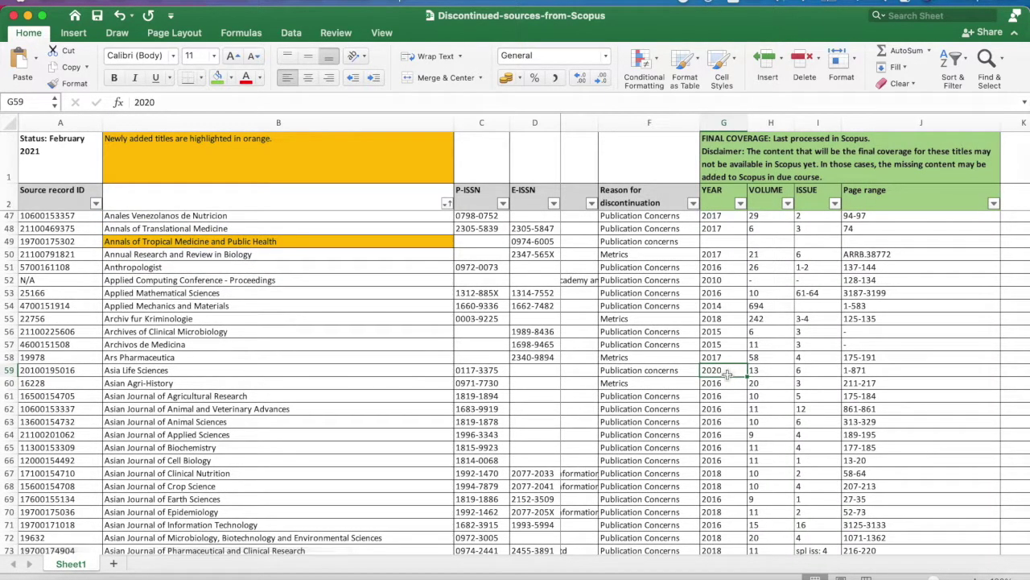
pyautogui.click(352, 374)
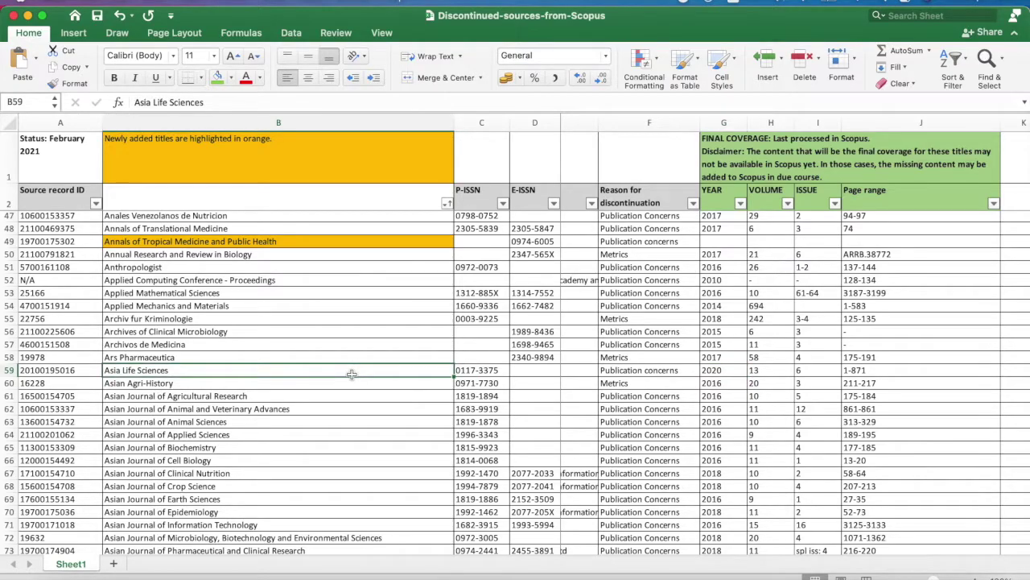
# Look through the final coverage years of the Asian Journal titles, including Asian Journal of Scientific Research.
pyautogui.scroll(-2, 352, 373)
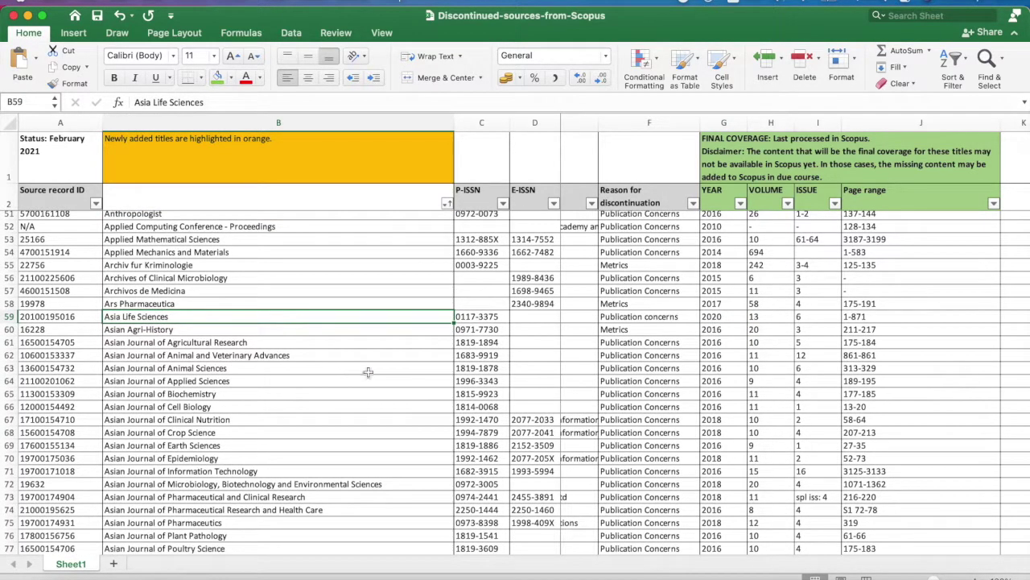
pyautogui.scroll(-2, 737, 458)
pyautogui.scroll(-4, 738, 458)
pyautogui.click(765, 433)
pyautogui.scroll(-5, 765, 433)
# Open the filter for the final coverage YEAR column and look through the years it lists.
pyautogui.scroll(15, 766, 433)
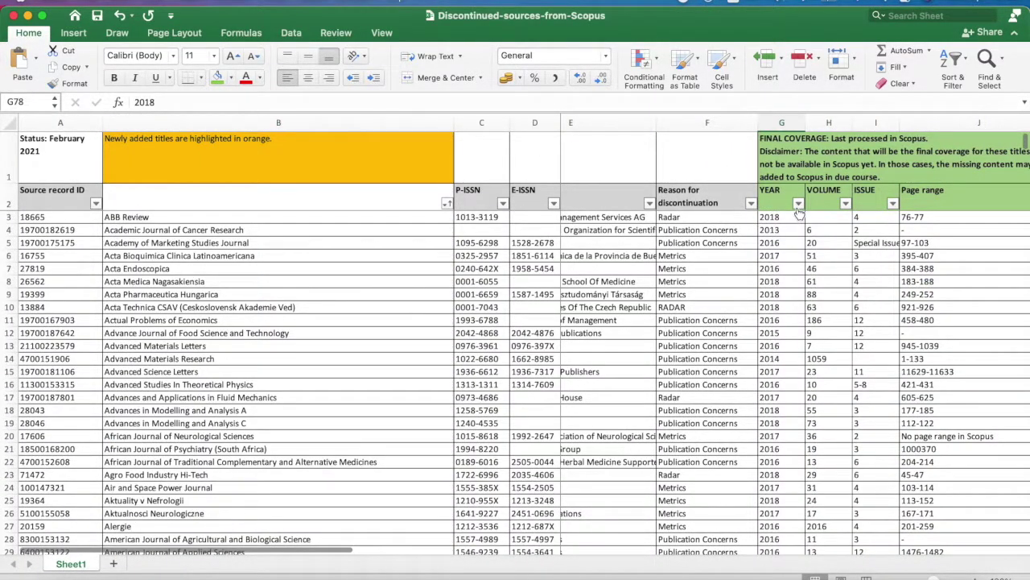
pyautogui.click(798, 203)
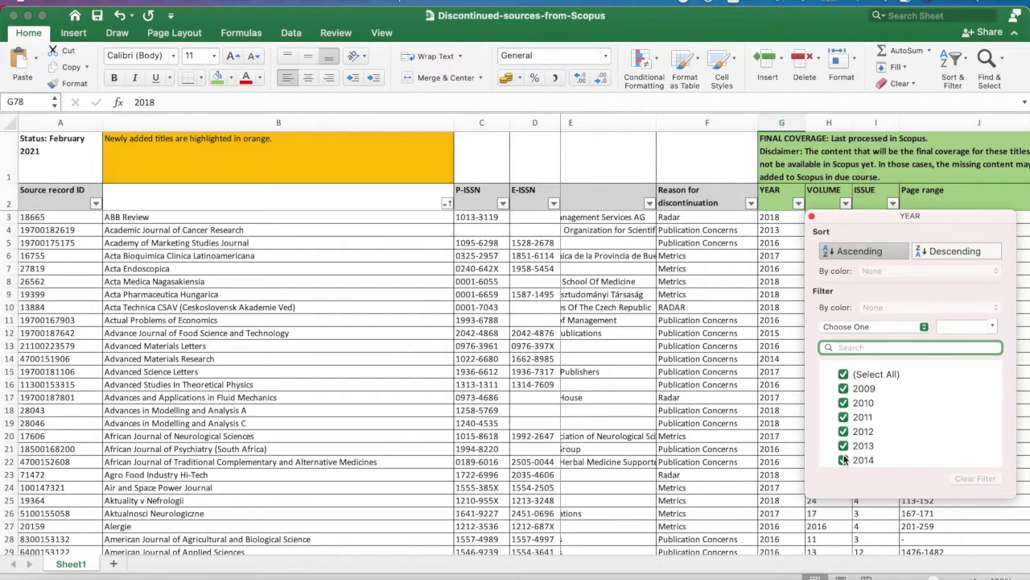
pyautogui.scroll(-5, 903, 402)
pyautogui.scroll(3, 903, 402)
pyautogui.scroll(3, 903, 402)
pyautogui.click(843, 381)
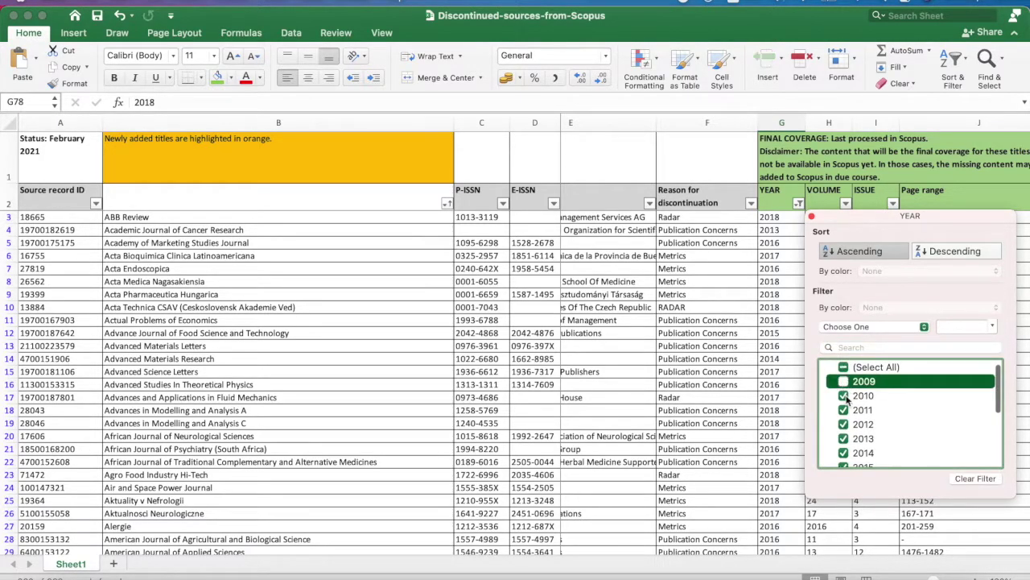
pyautogui.click(844, 396)
pyautogui.click(843, 410)
pyautogui.click(843, 424)
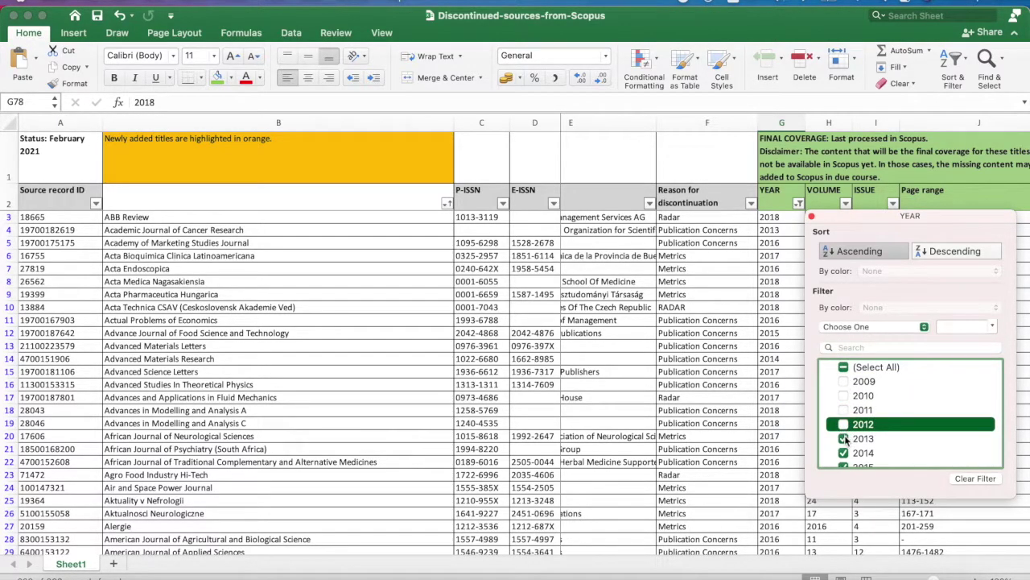
pyautogui.click(844, 439)
pyautogui.click(844, 453)
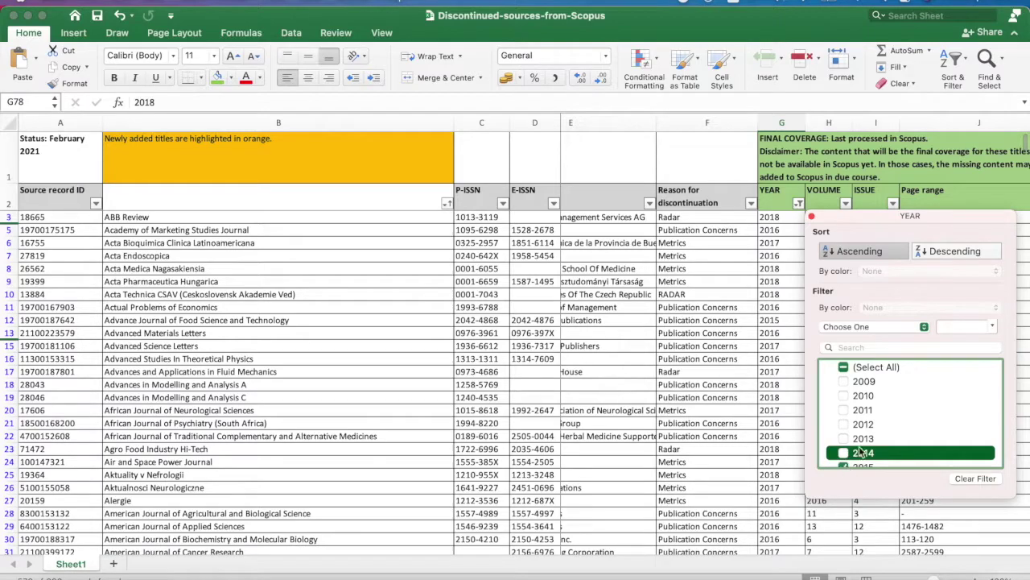
pyautogui.scroll(-3, 918, 407)
pyautogui.click(844, 391)
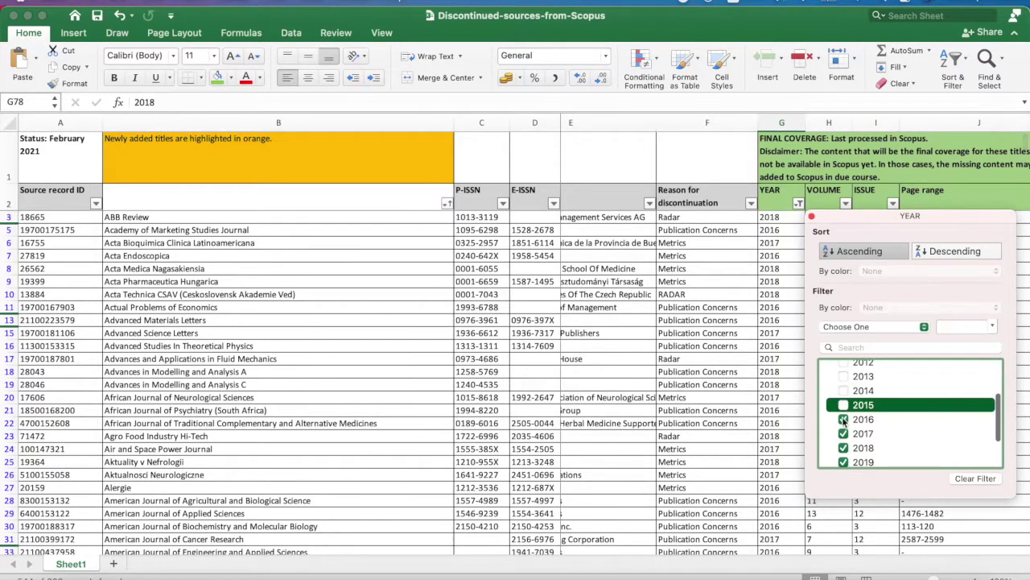
pyautogui.click(843, 419)
pyautogui.click(975, 478)
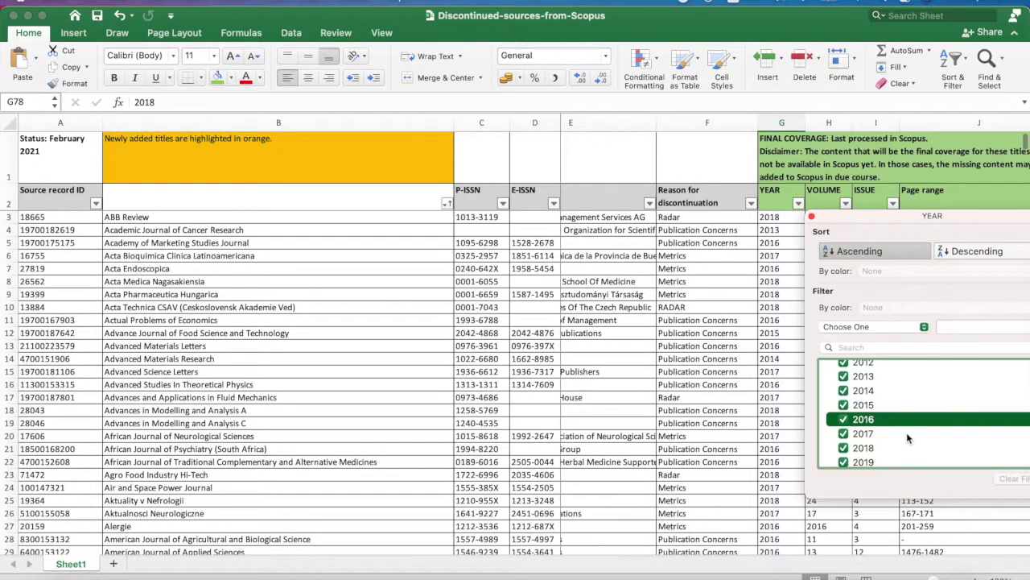
# Filter the YEAR column to exclude 2009 and 2011 through 2017, leaving 2010 and the years from 2018 onward selected.
pyautogui.click(843, 418)
pyautogui.click(844, 405)
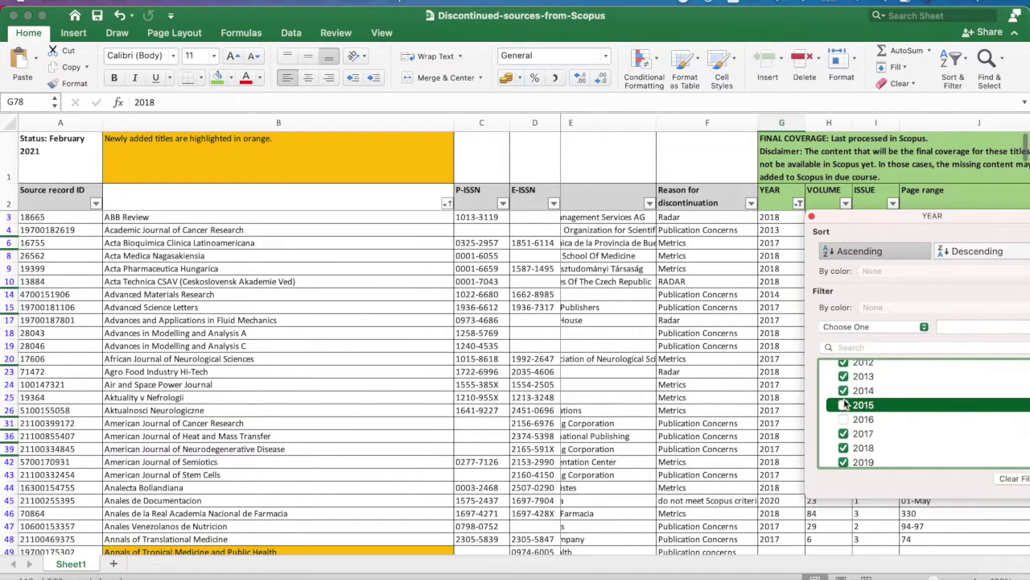
pyautogui.scroll(3, 844, 418)
pyautogui.click(844, 446)
pyautogui.click(844, 431)
pyautogui.click(844, 417)
pyautogui.click(844, 403)
pyautogui.click(844, 388)
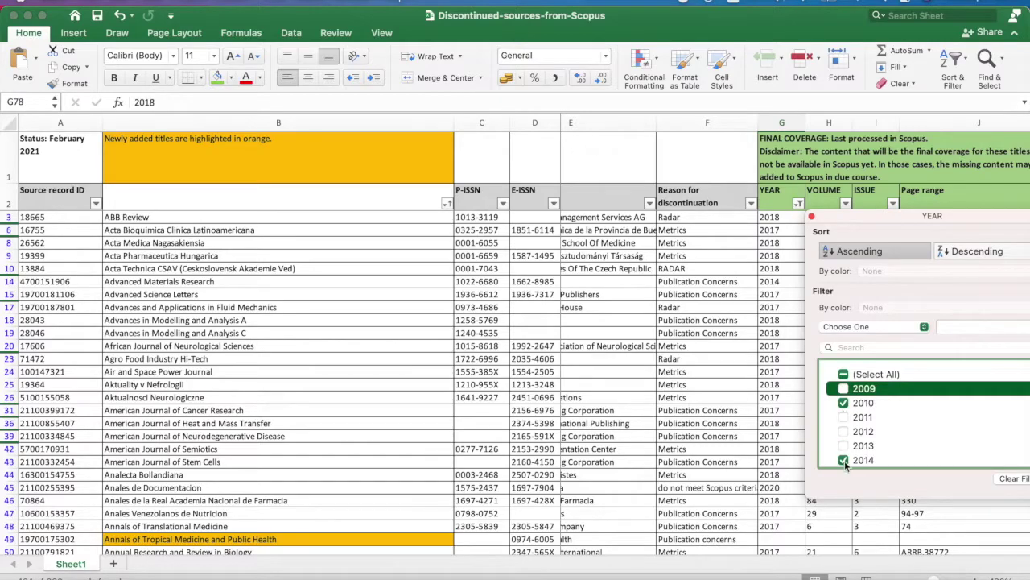
pyautogui.click(843, 460)
pyautogui.scroll(-3, 925, 427)
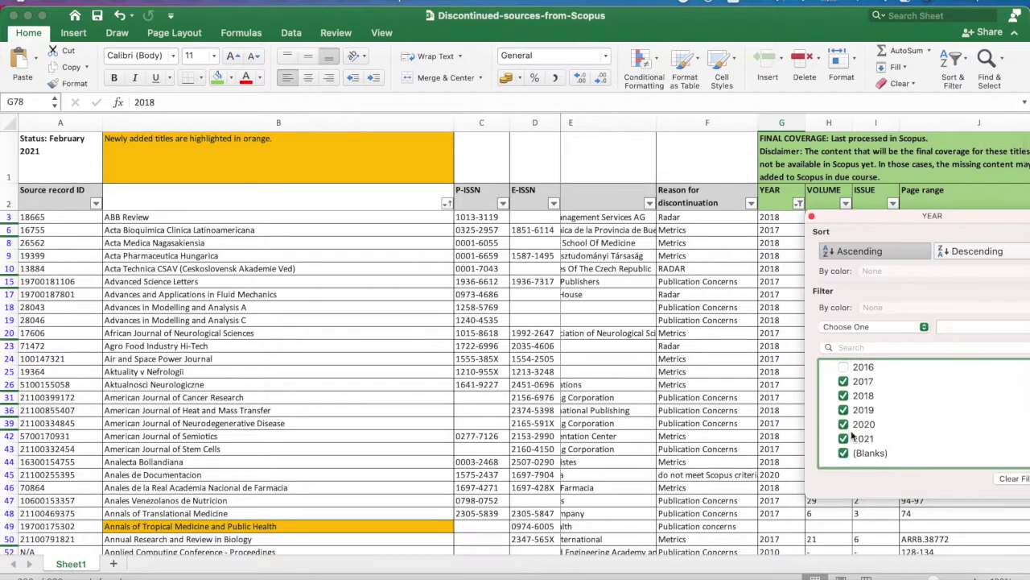
pyautogui.click(844, 381)
pyautogui.click(724, 426)
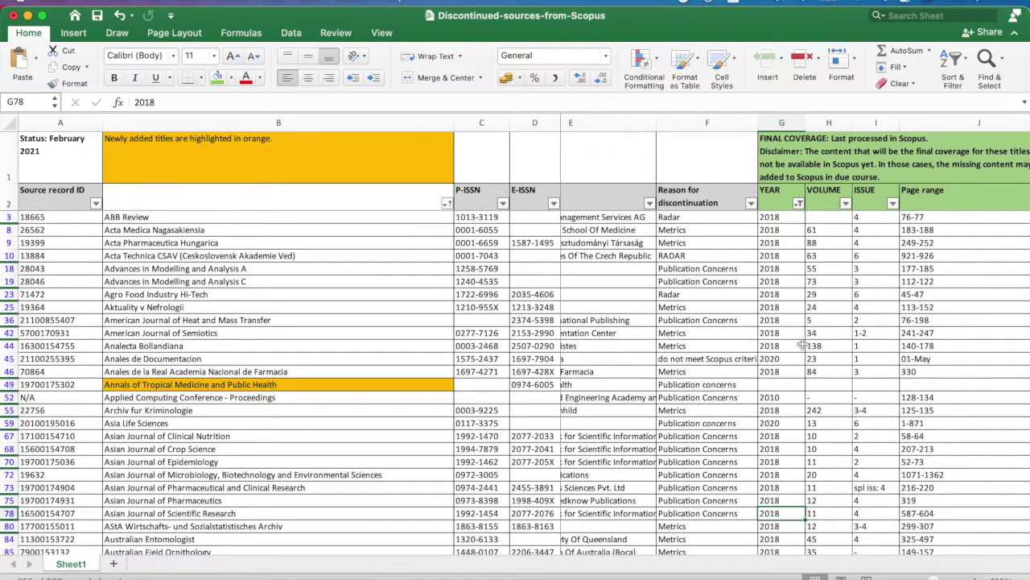
# Check the final coverage years of Anales de Documentacion and Asia Life Sciences in the filtered list.
pyautogui.scroll(-5, 802, 344)
pyautogui.click(797, 295)
pyautogui.click(778, 367)
pyautogui.click(780, 359)
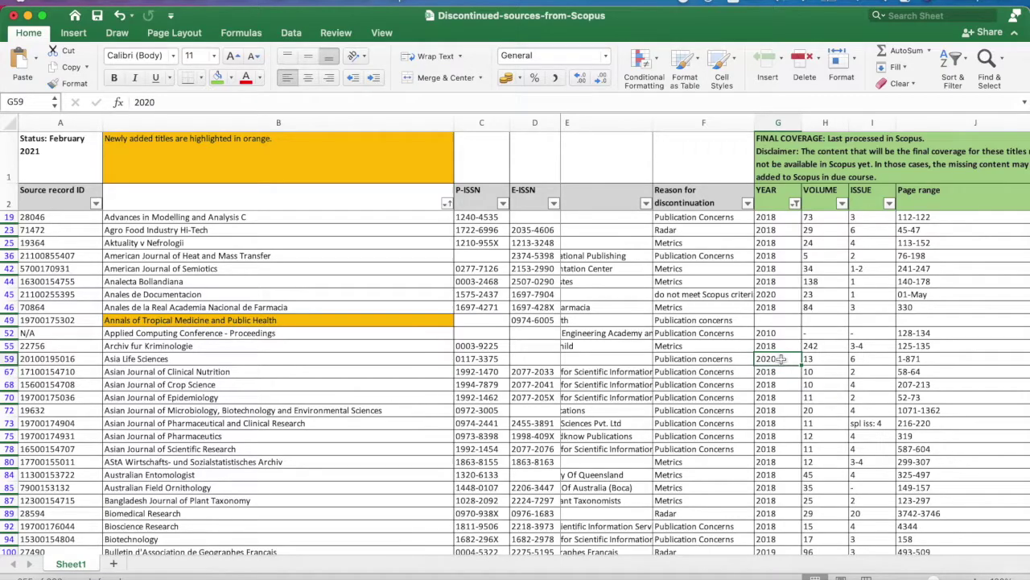
# Look further down the filtered list and check the final coverage year of Chemical Engineering Progress.
pyautogui.scroll(-10, 639, 413)
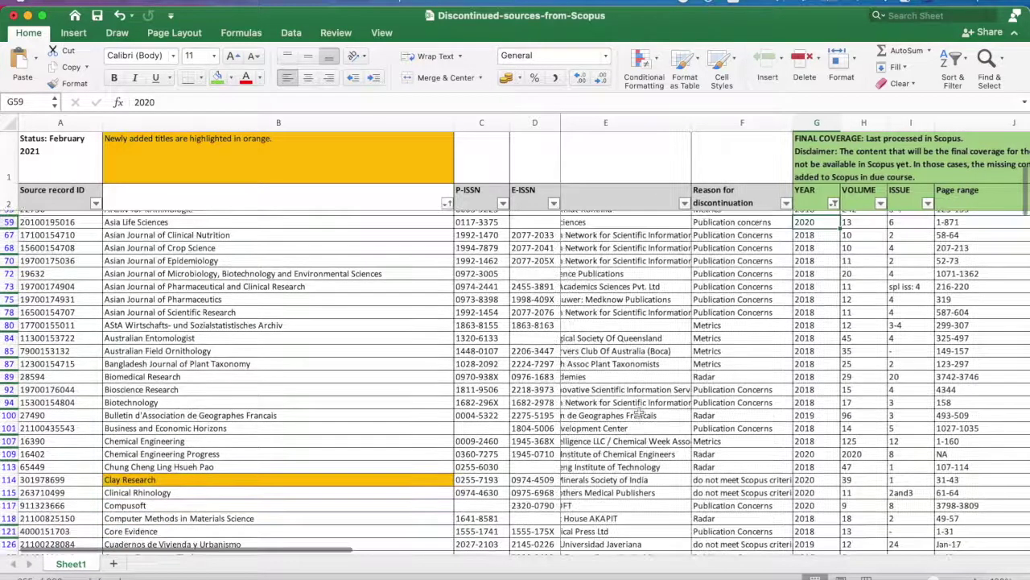
pyautogui.scroll(-3, 824, 421)
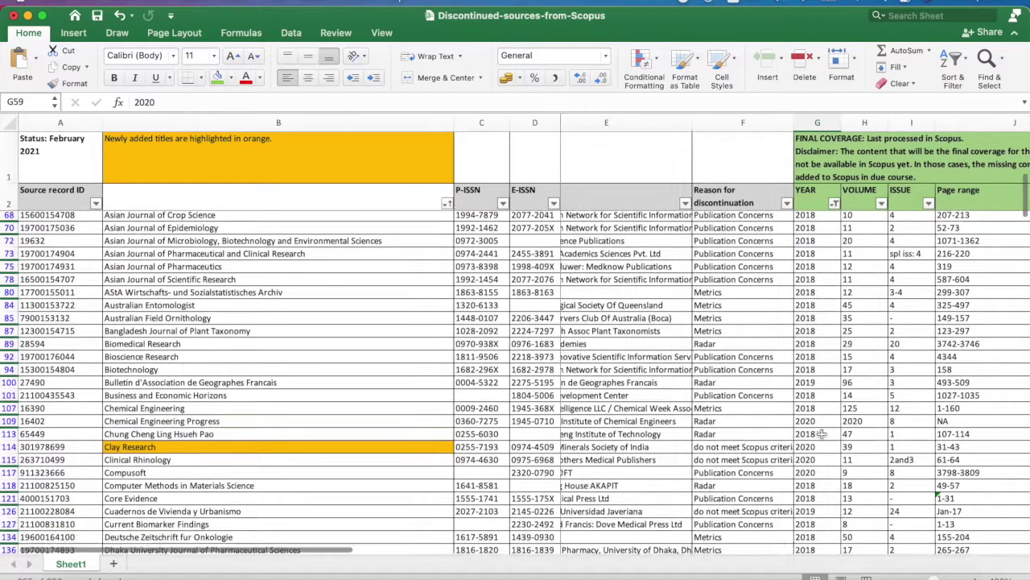
pyautogui.click(824, 421)
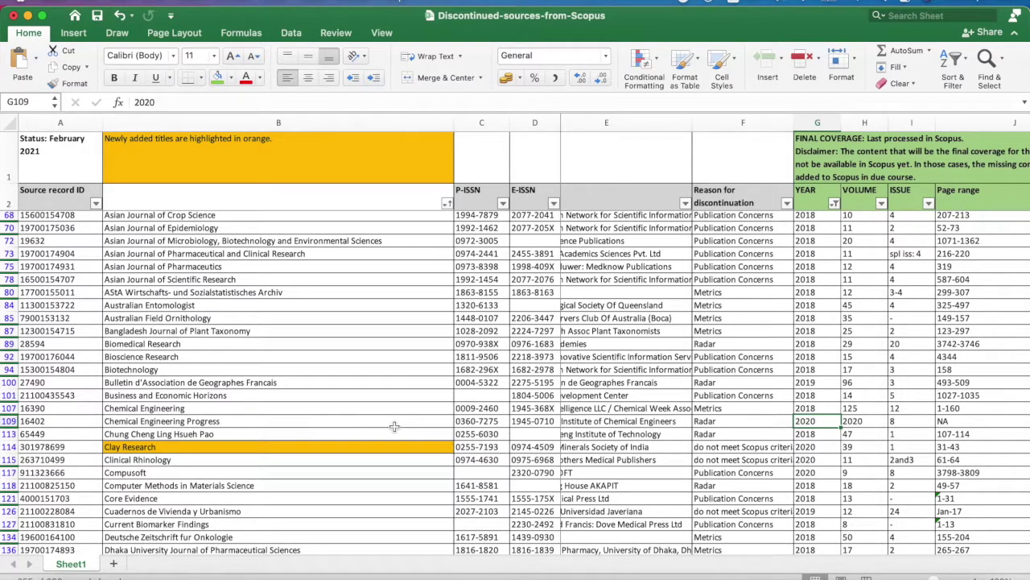
# Check the final coverage years of Clay Research, Clinical Rhinology and Drug Invention Today, and of the titles below them.
pyautogui.scroll(-5, 596, 416)
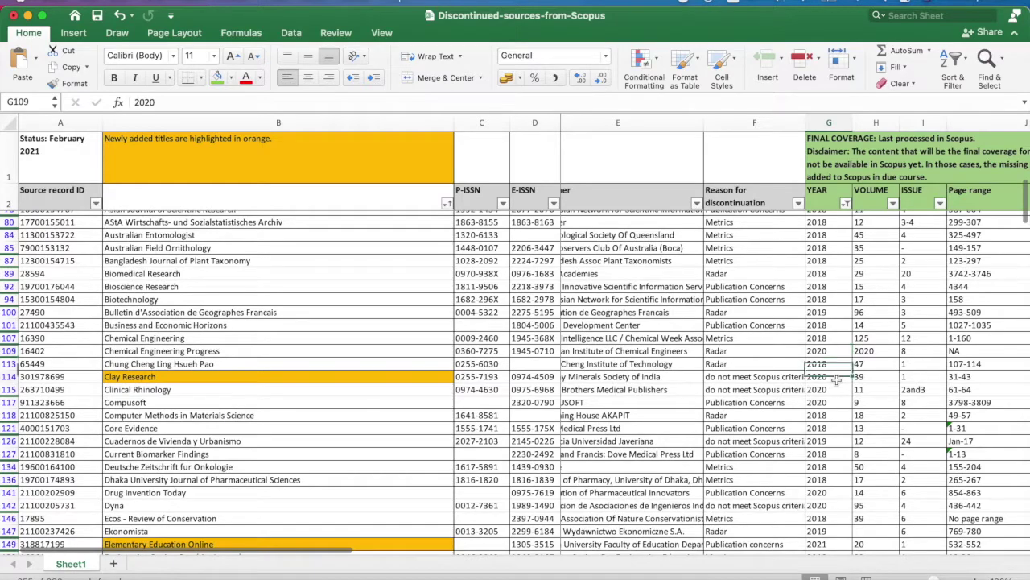
pyautogui.moveTo(838, 380); pyautogui.dragTo(838, 392)
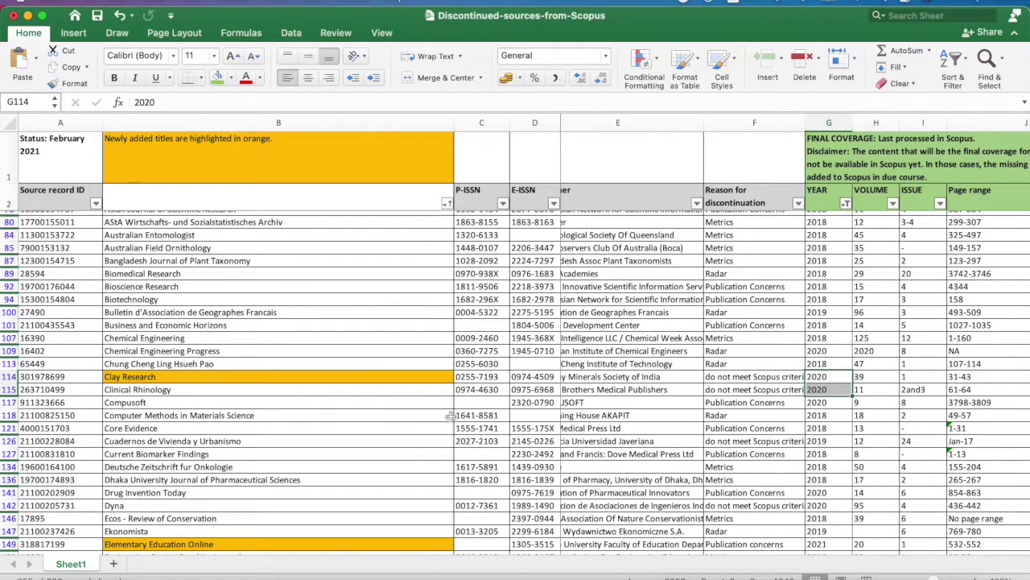
pyautogui.click(814, 493)
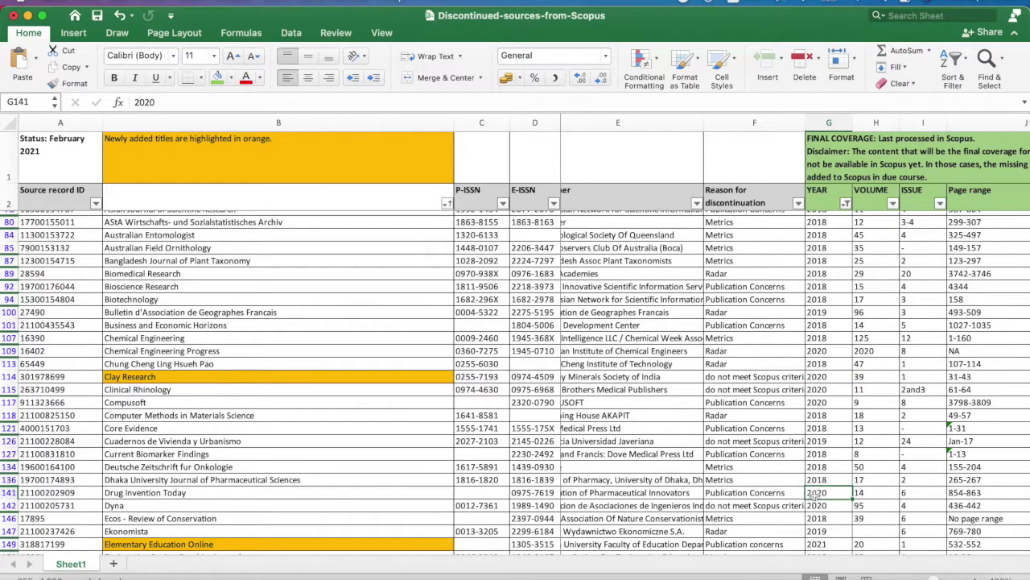
pyautogui.scroll(-5, 755, 499)
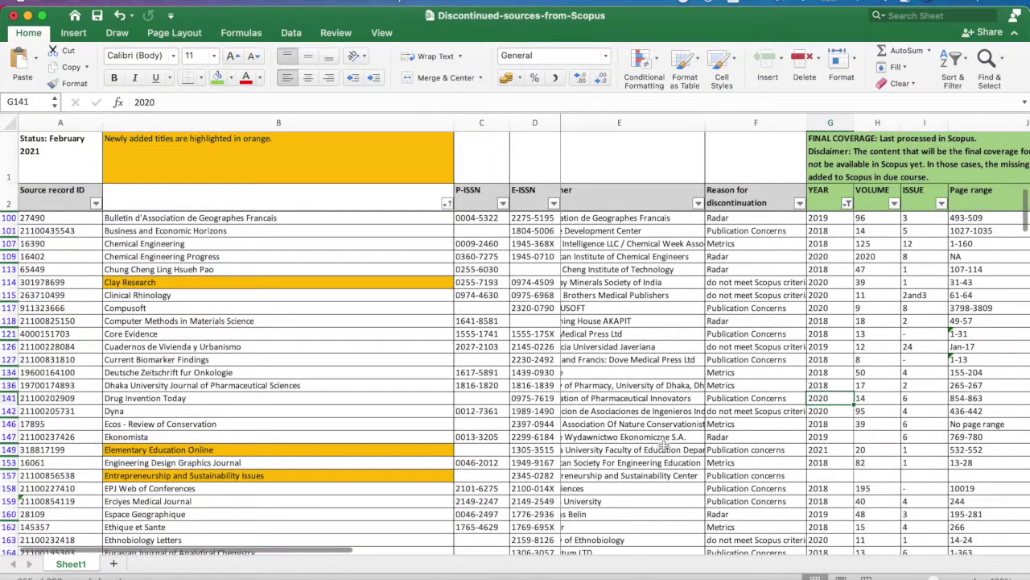
pyautogui.scroll(-3, 834, 509)
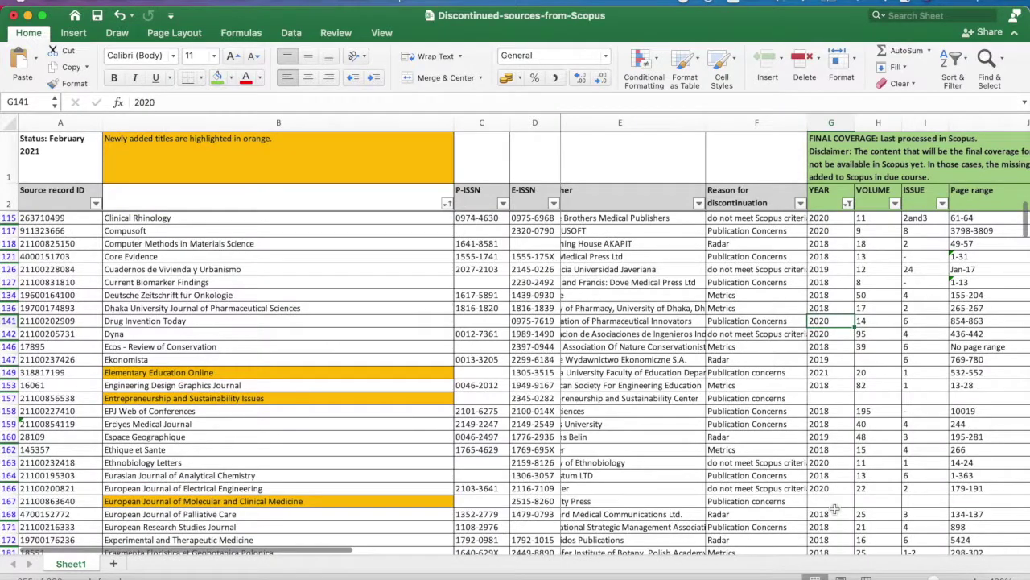
# Narrow the YEAR filter further by also excluding 2010, 2018 and 2019.
pyautogui.scroll(20, 835, 509)
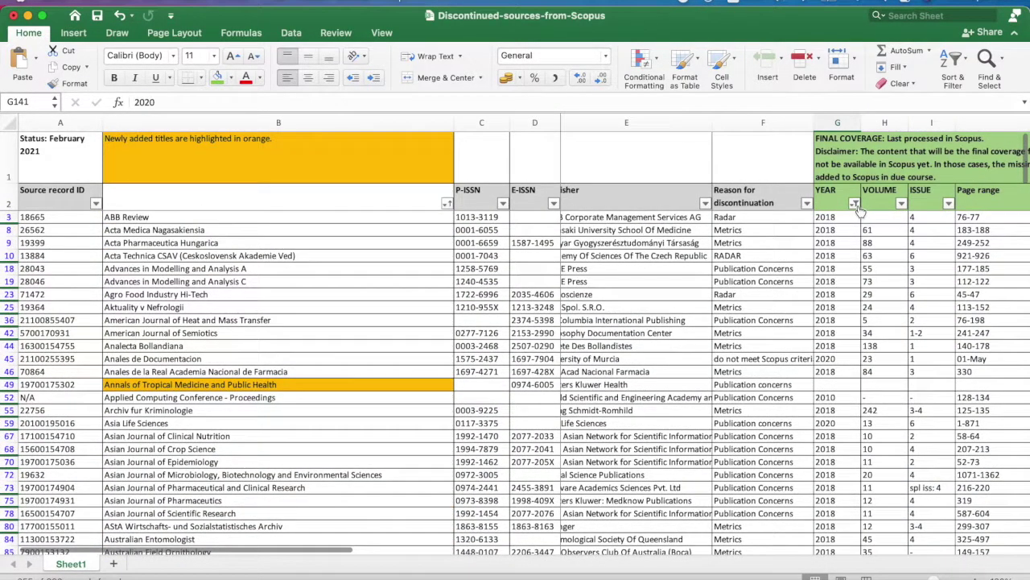
pyautogui.click(856, 204)
pyautogui.click(689, 404)
pyautogui.scroll(-5, 693, 412)
pyautogui.click(687, 399)
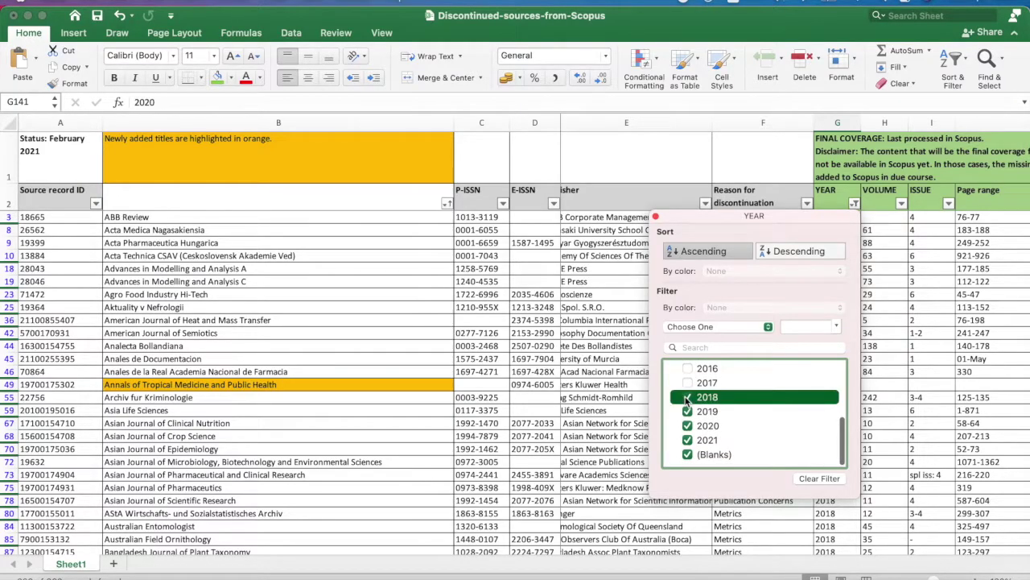
pyautogui.click(687, 411)
pyautogui.click(615, 450)
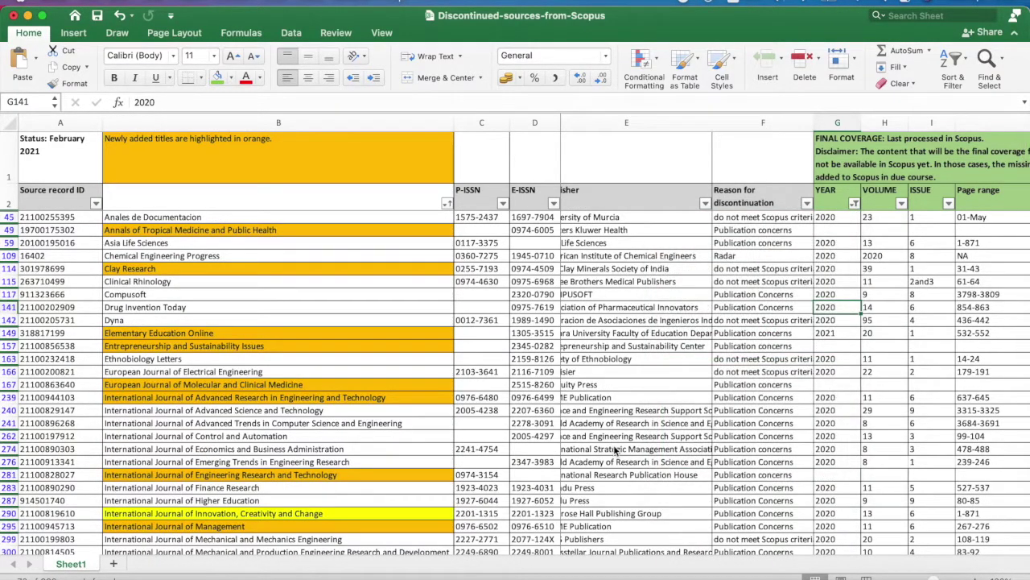
# Look through the whole filtered list, including publishers, discontinuation reasons, volumes, issues and page ranges.
pyautogui.scroll(-15, 820, 298)
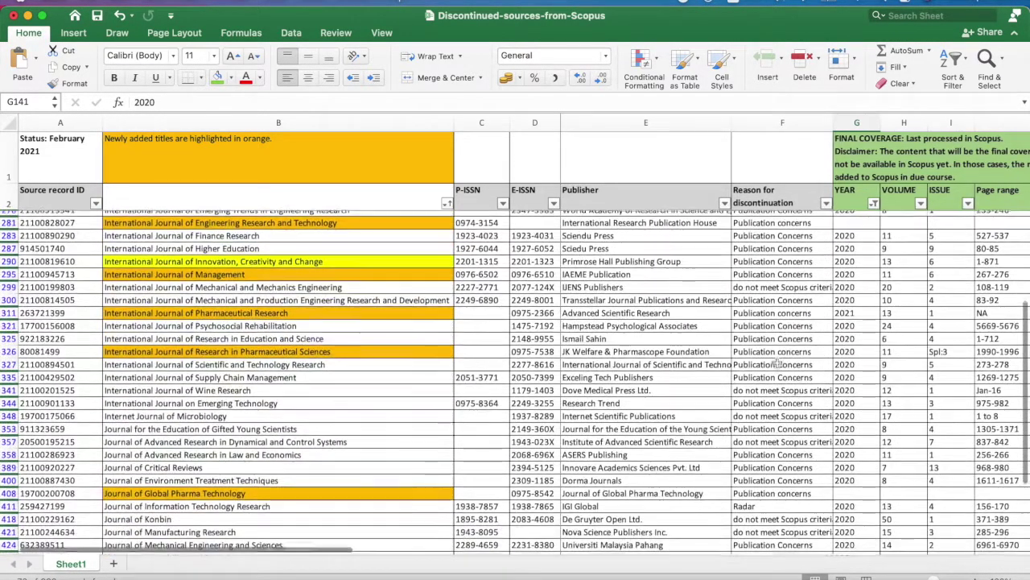
pyautogui.scroll(-20, 777, 362)
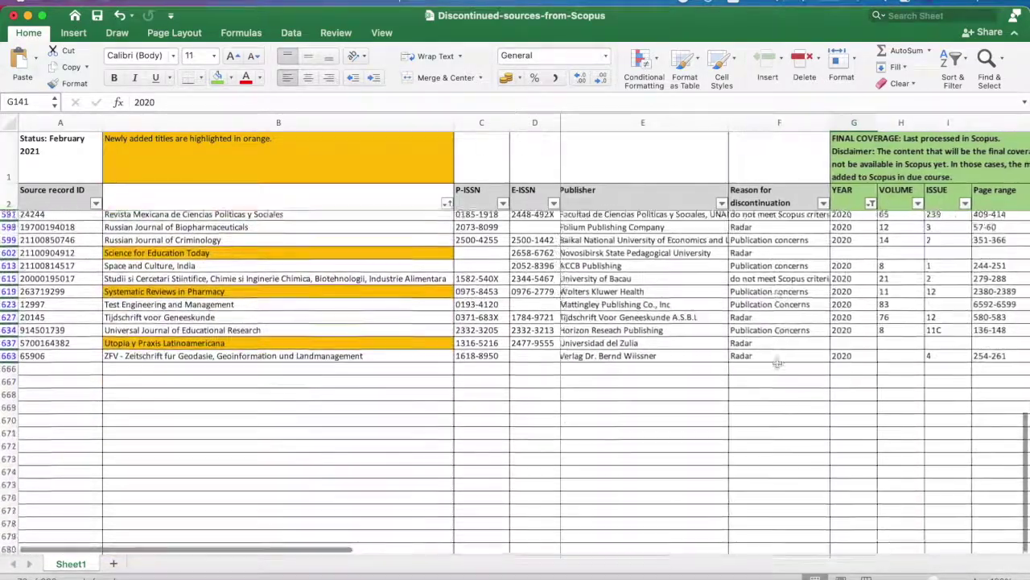
pyautogui.scroll(5, 776, 362)
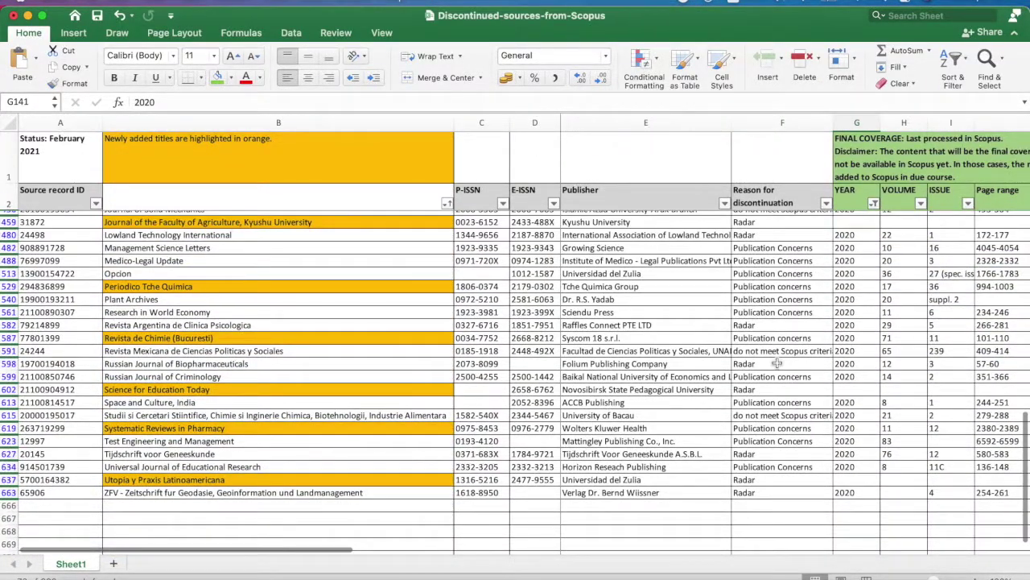
pyautogui.scroll(15, 776, 362)
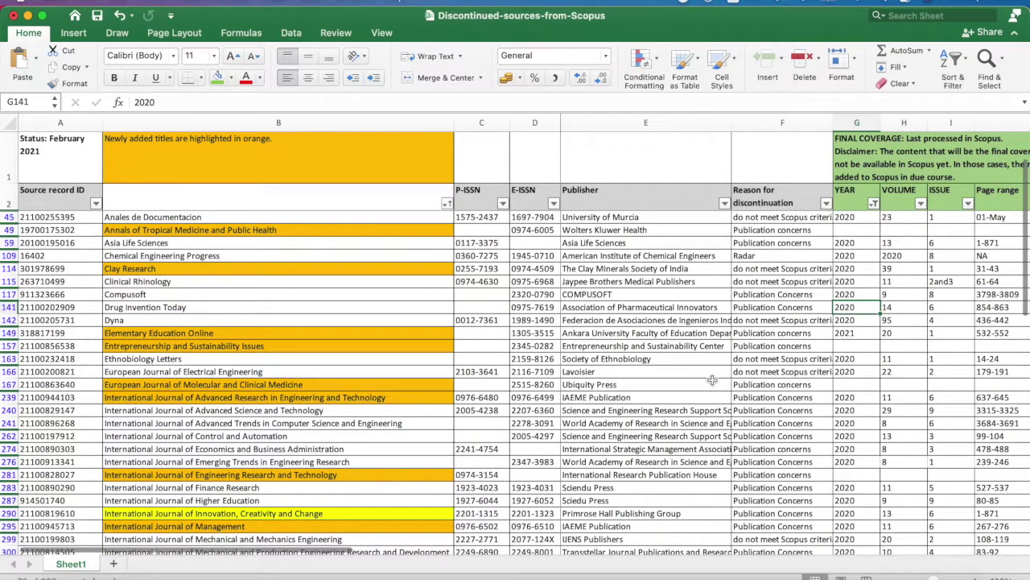
pyautogui.hscroll(5, 947, 295)
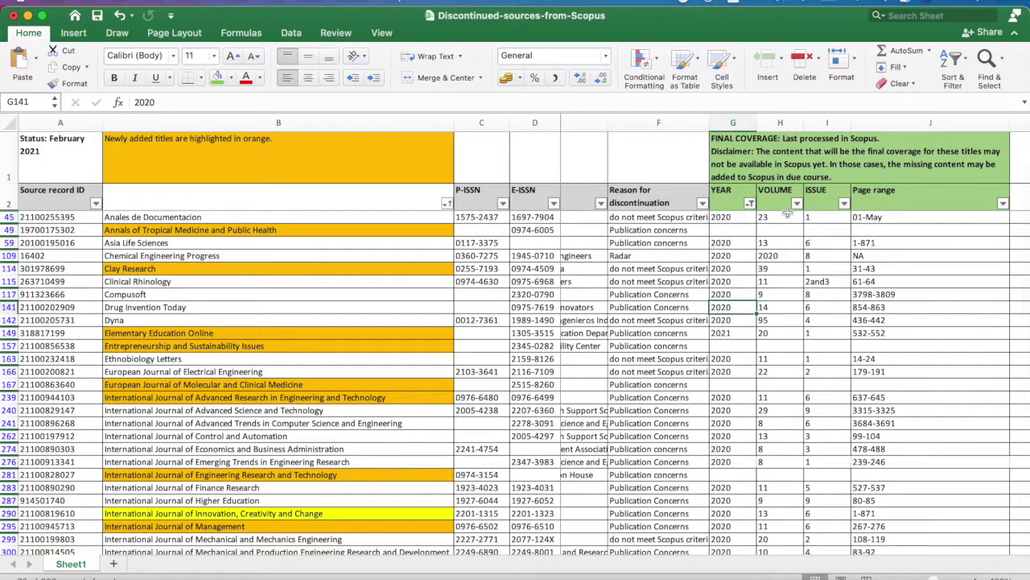
pyautogui.hscroll(-5, 771, 336)
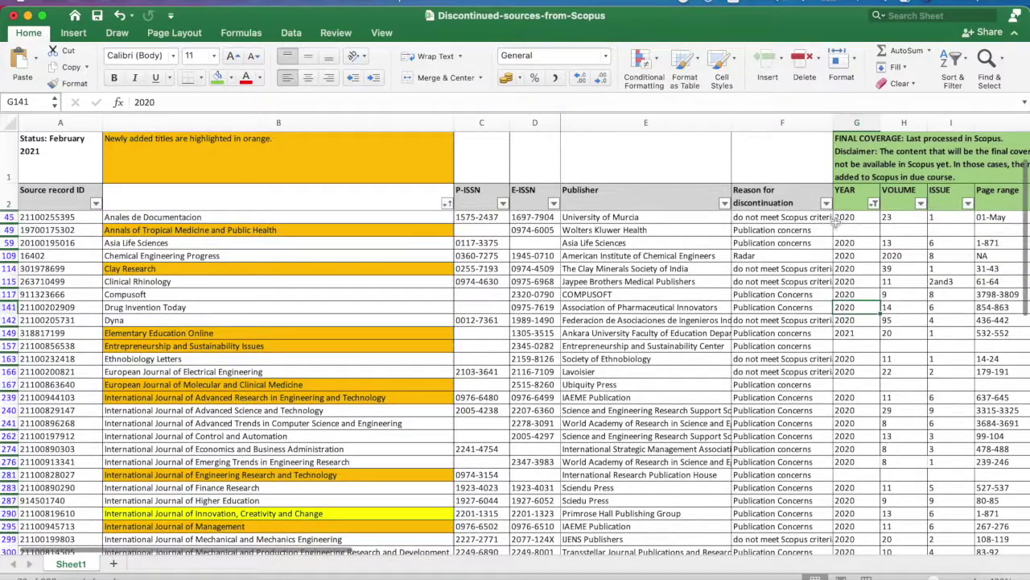
# Reselect all years in the YEAR filter so every discontinued title is listed again.
pyautogui.click(874, 204)
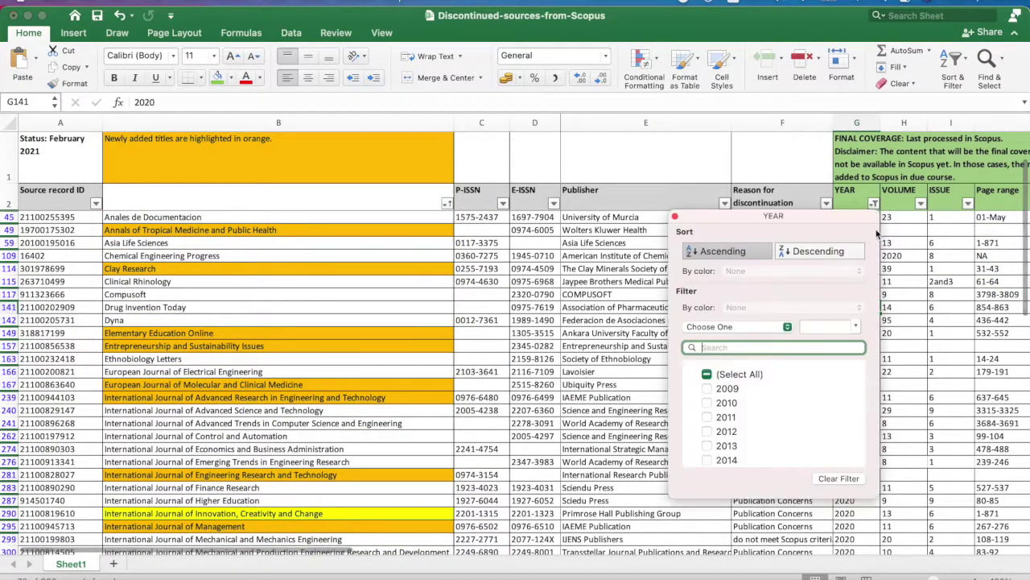
pyautogui.click(714, 376)
pyautogui.click(713, 376)
pyautogui.click(713, 376)
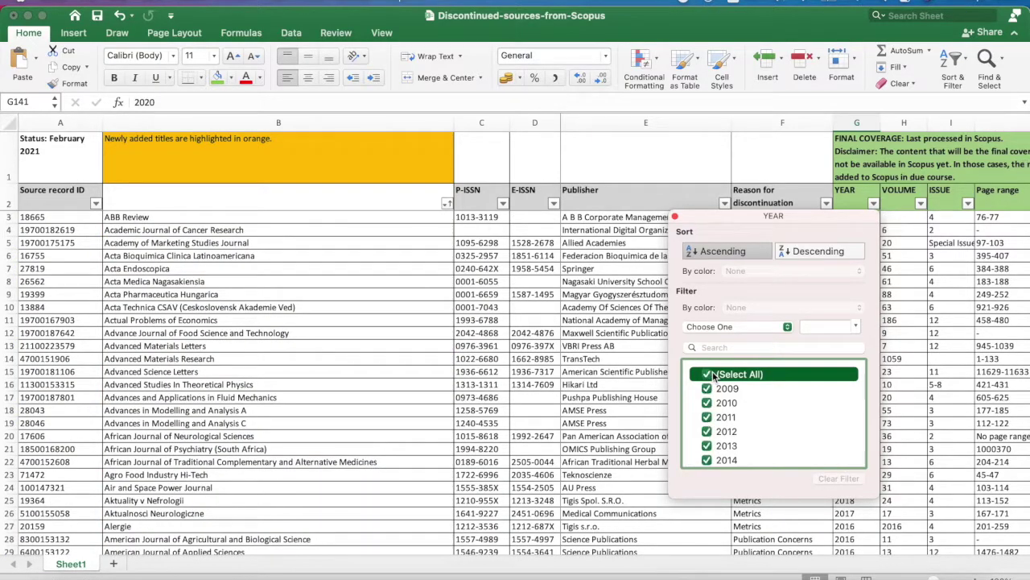
pyautogui.click(607, 381)
# Browse the full unfiltered list of discontinued titles from the American Journal entries down to the Indian Journal entries.
pyautogui.scroll(-5, 610, 386)
pyautogui.scroll(-15, 610, 386)
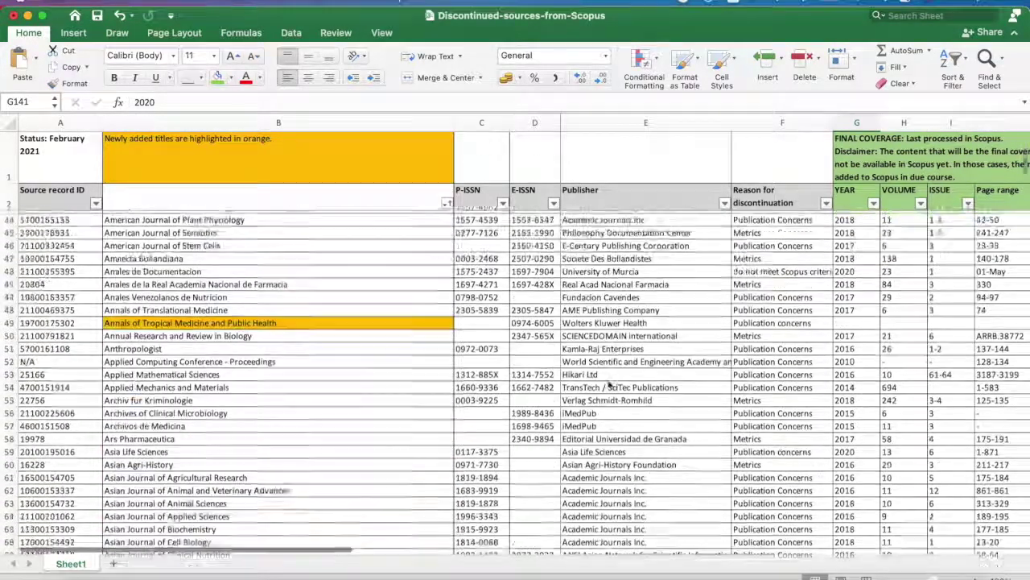
pyautogui.click(352, 483)
pyautogui.scroll(-15, 351, 483)
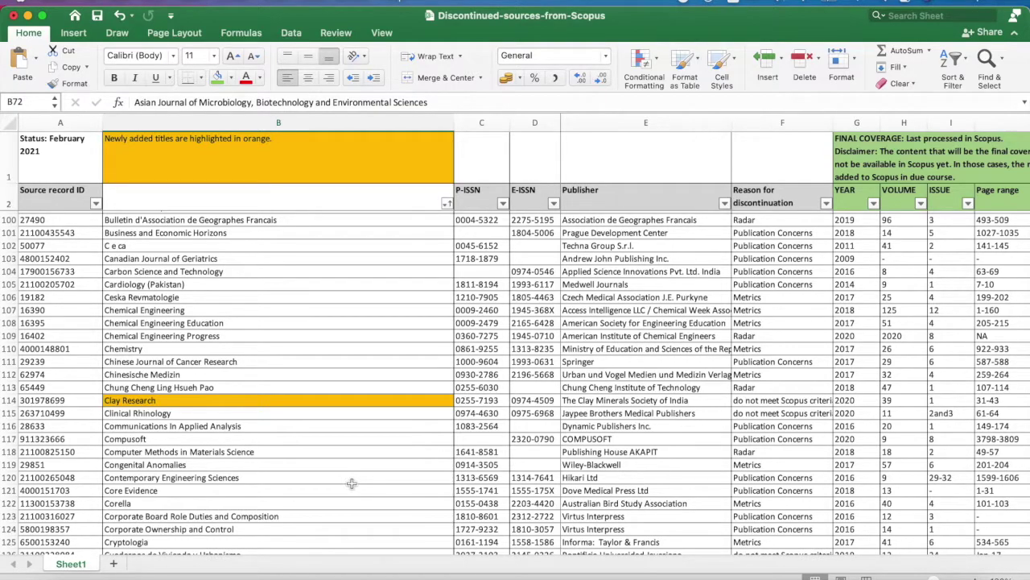
pyautogui.scroll(-10, 352, 483)
pyautogui.scroll(-12, 352, 483)
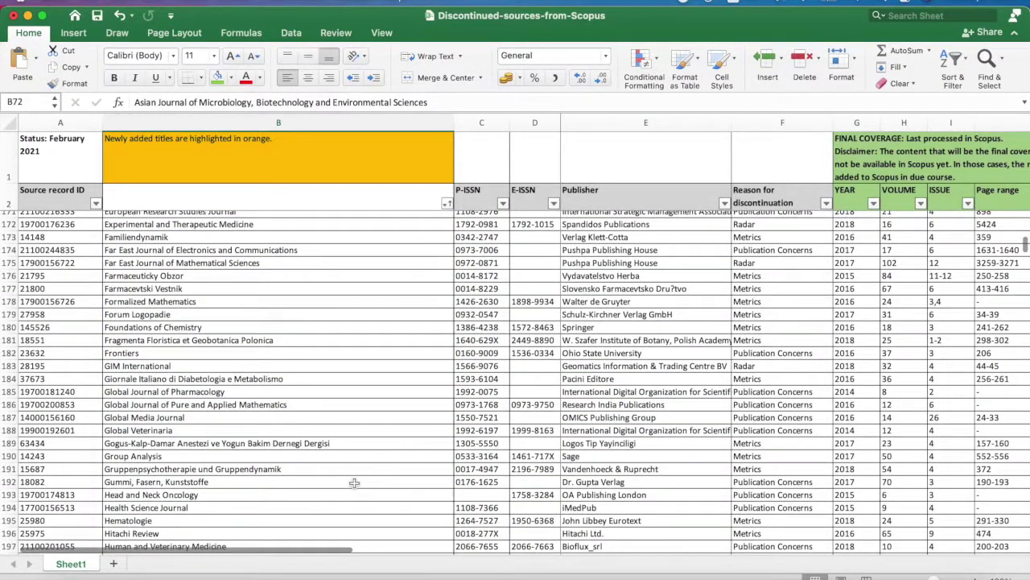
pyautogui.scroll(-12, 354, 483)
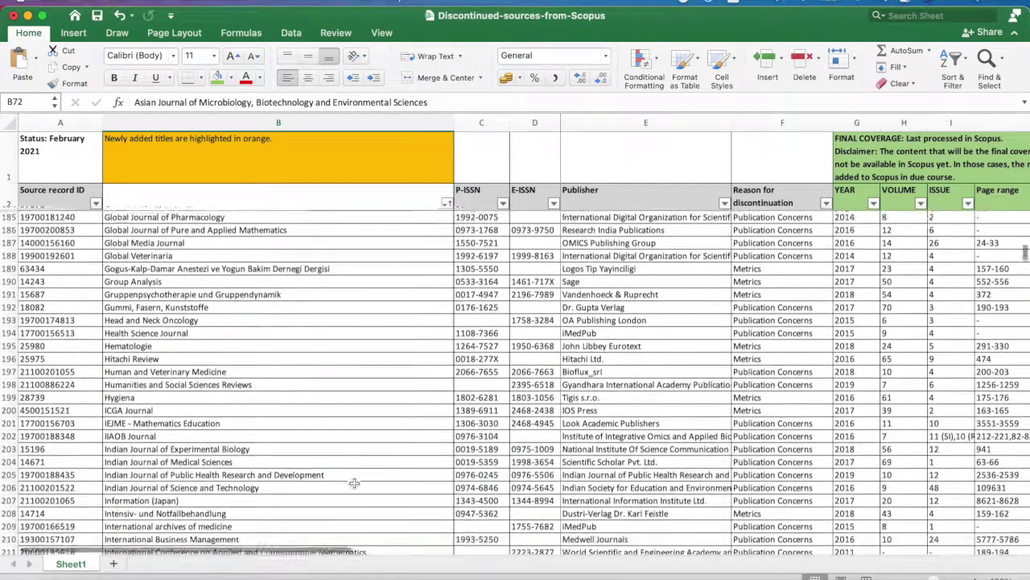
# Browse the International Conference and International Journal entries, including the orange-highlighted titles, and return to the first title in the list.
pyautogui.scroll(-5, 354, 482)
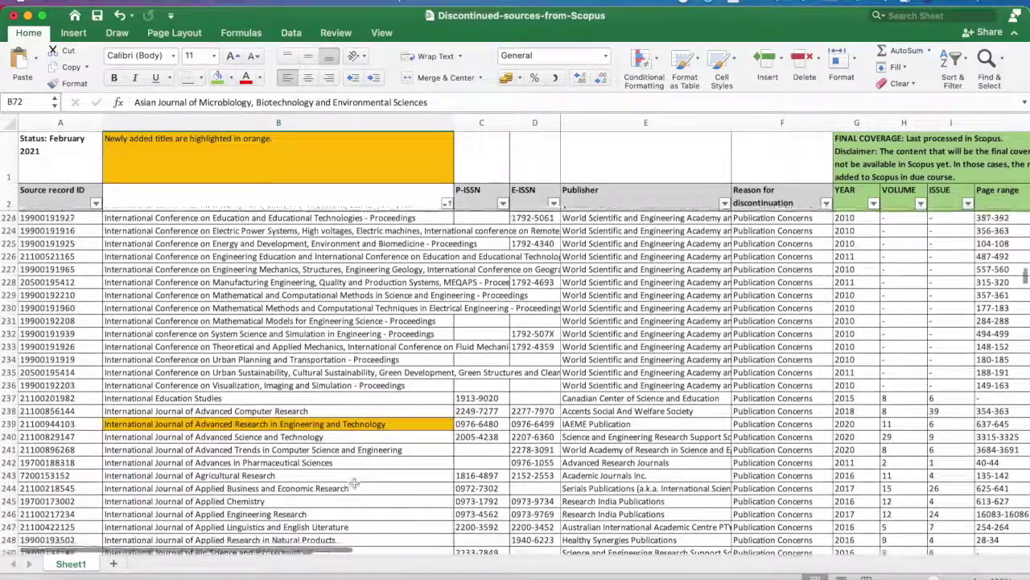
pyautogui.scroll(-6, 354, 483)
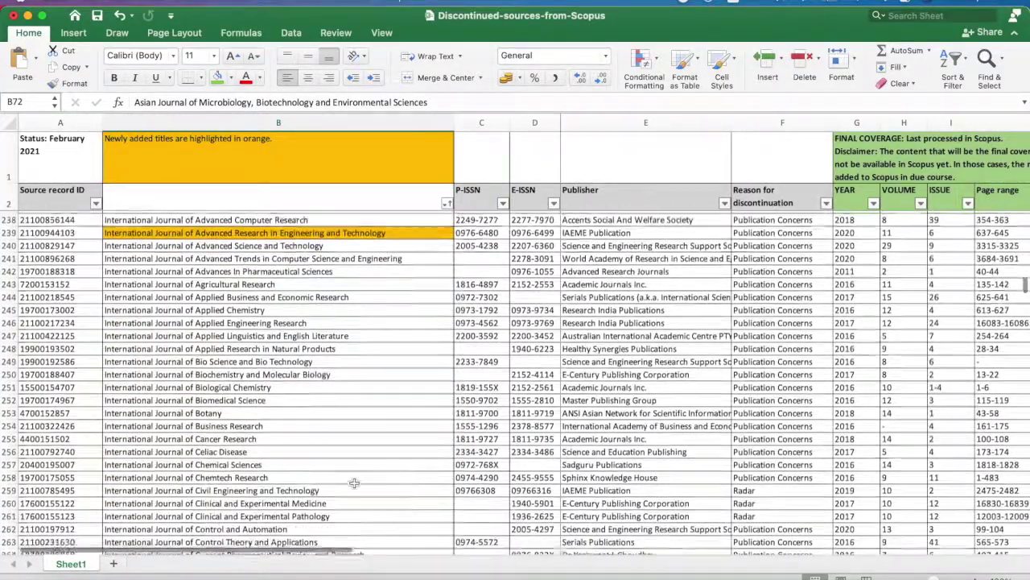
pyautogui.scroll(10, 354, 483)
pyautogui.scroll(20, 355, 483)
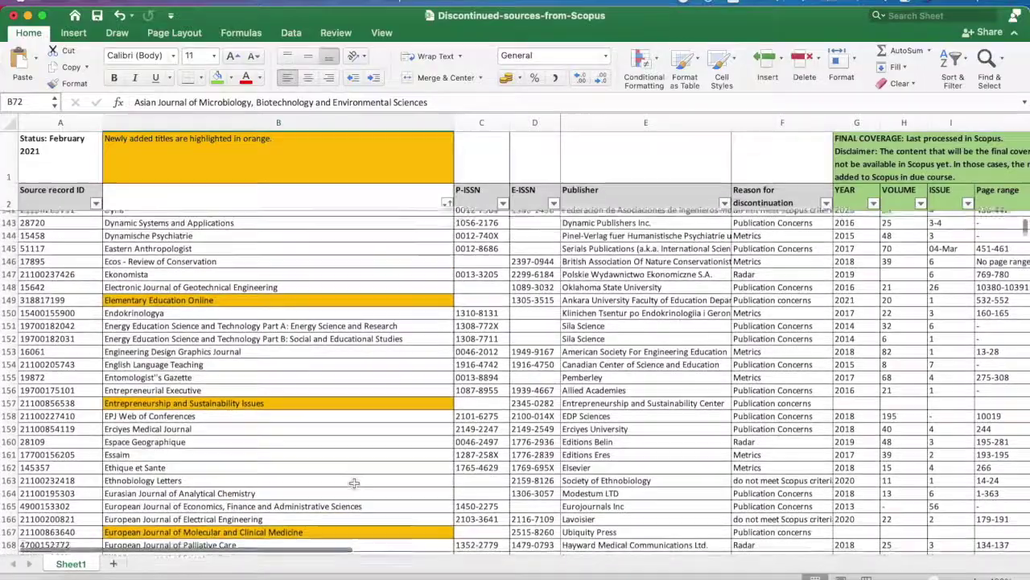
pyautogui.scroll(15, 355, 483)
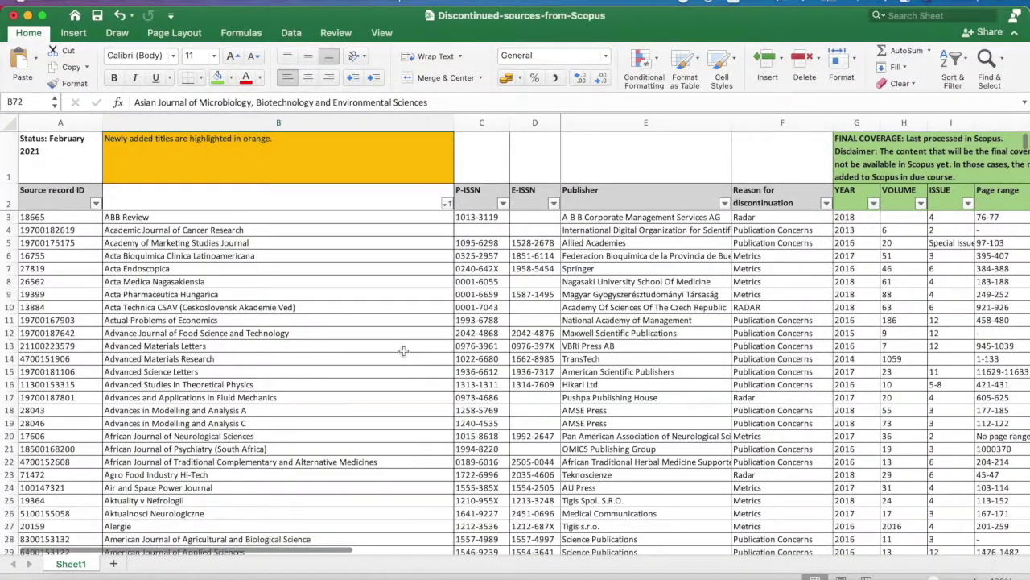
# Examine the list's opening titles with their publishers, volumes, issues and page ranges, ending with Advanced Studies In Theoretical Physics selected.
pyautogui.click(403, 349)
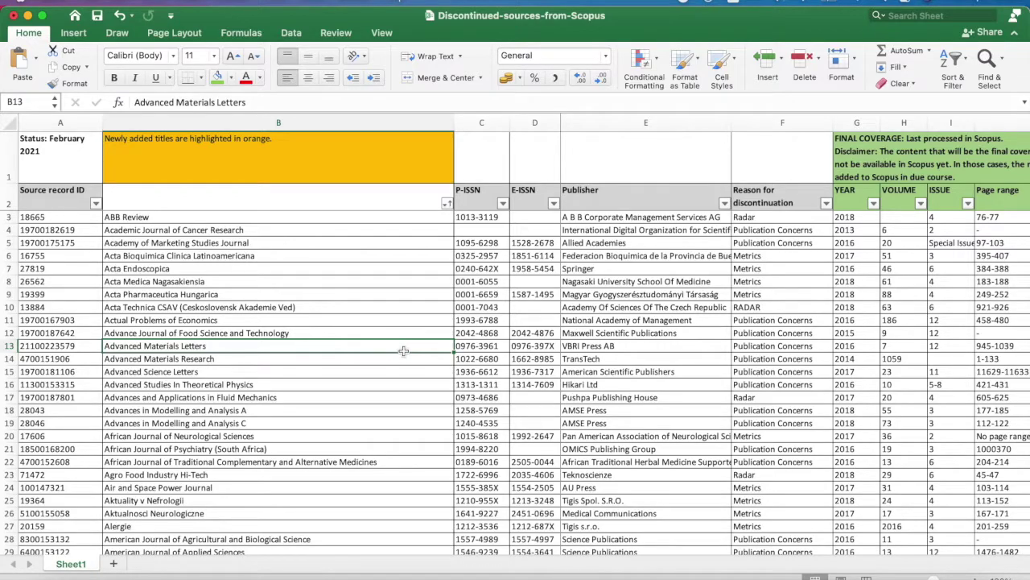
pyautogui.click(723, 369)
pyautogui.hscroll(10, 724, 367)
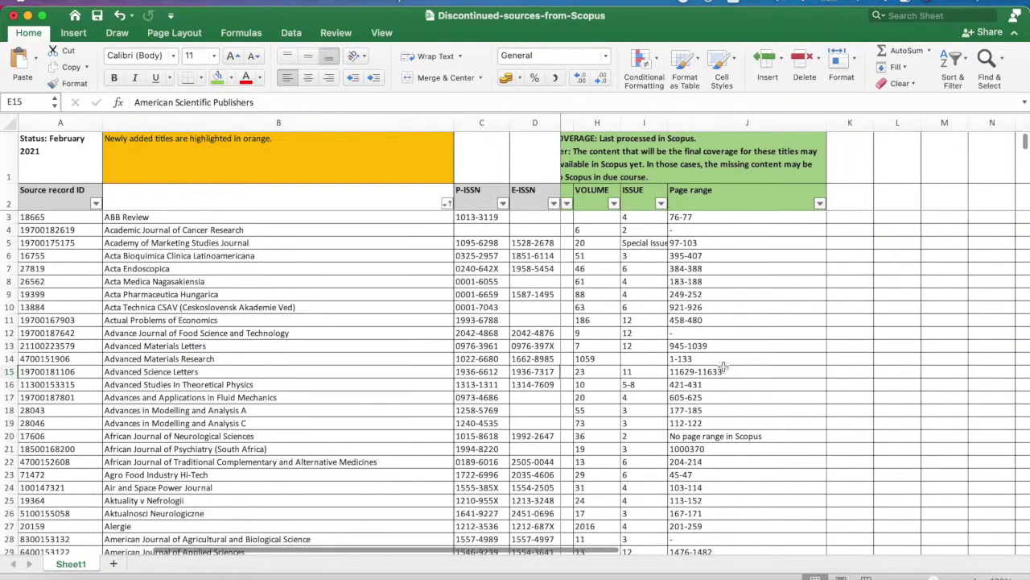
pyautogui.hscroll(-10, 724, 367)
pyautogui.scroll(-1, 724, 367)
pyautogui.click(348, 453)
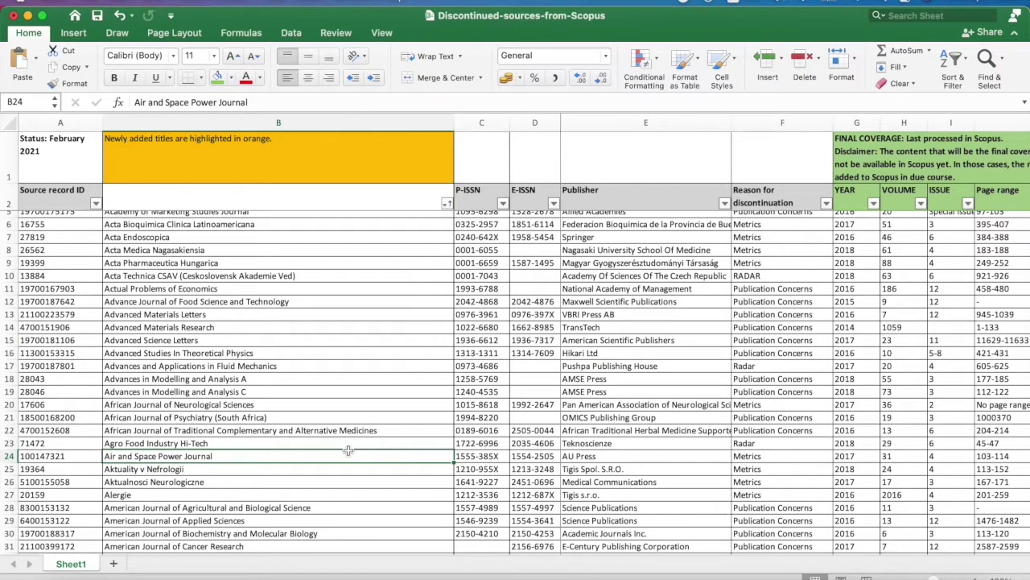
pyautogui.scroll(-3, 348, 451)
pyautogui.scroll(2, 347, 451)
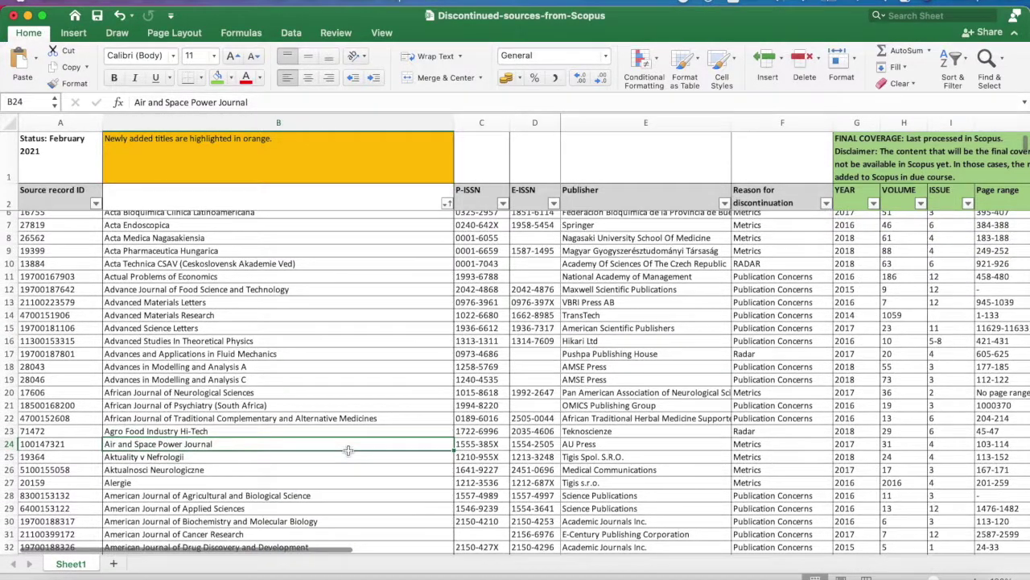
pyautogui.scroll(3, 348, 450)
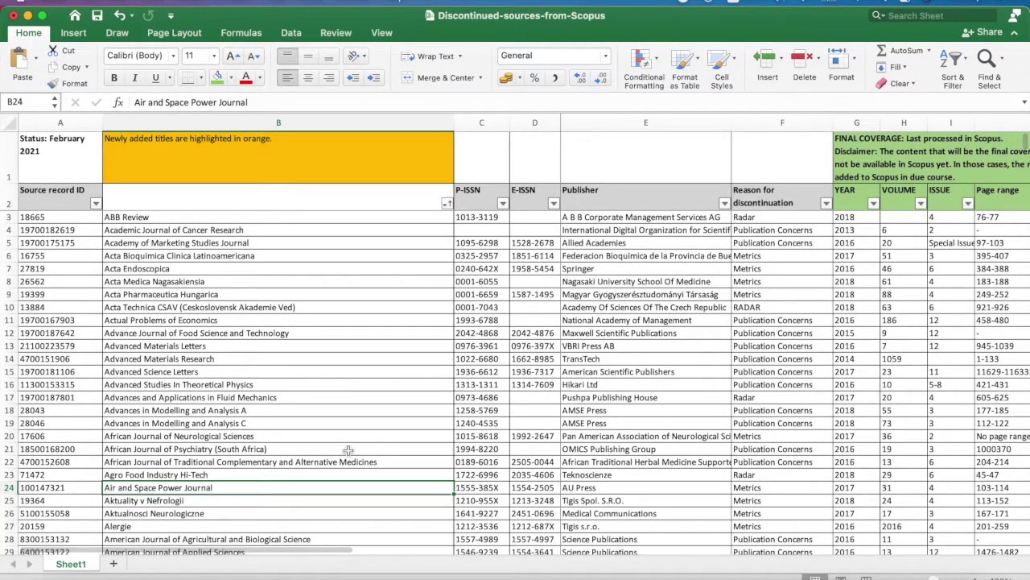
pyautogui.click(347, 384)
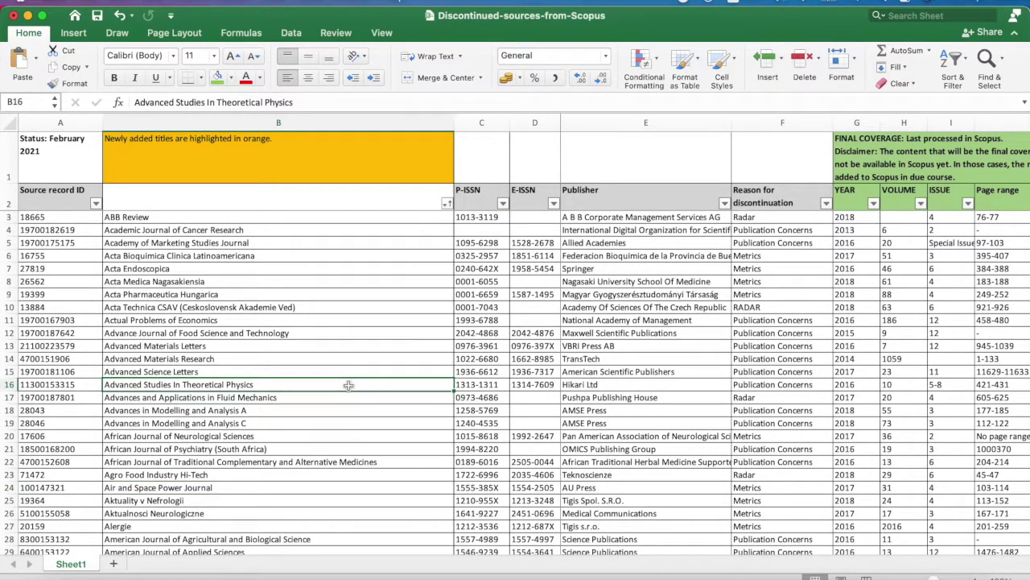